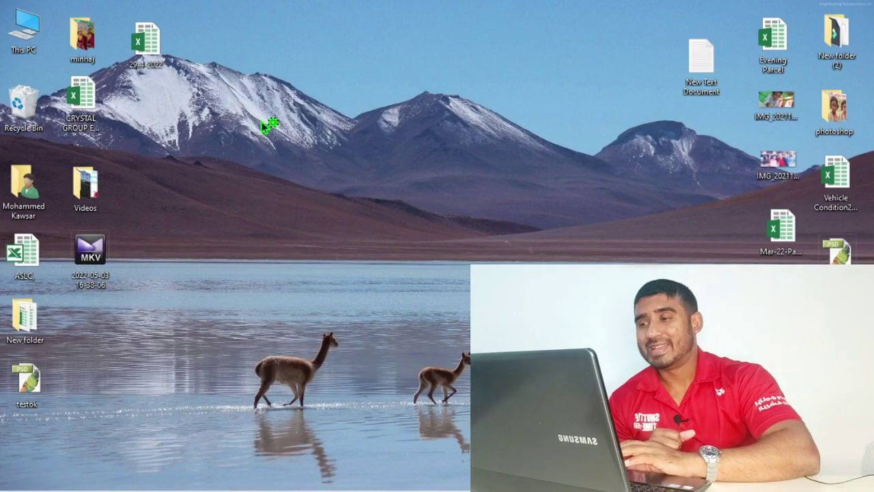
- Refresh the desktop three times
{"action": "right_click", "coordinate": [261, 122]}
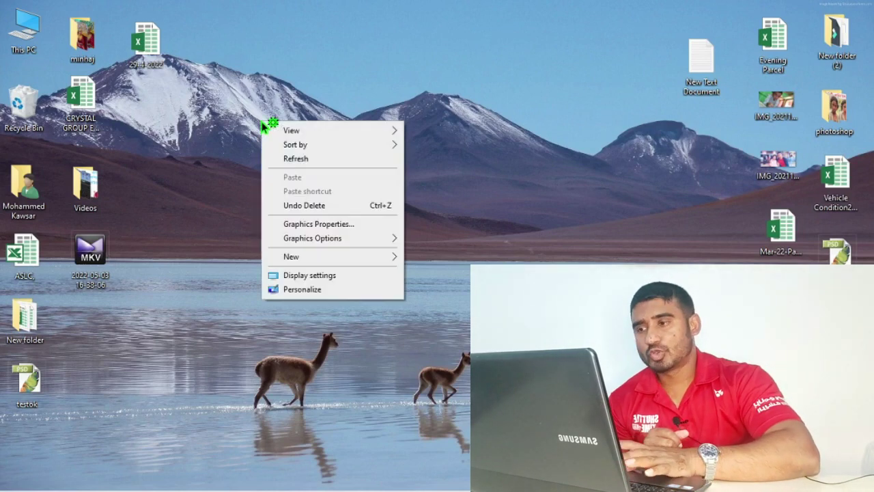
{"action": "left_click", "coordinate": [288, 159]}
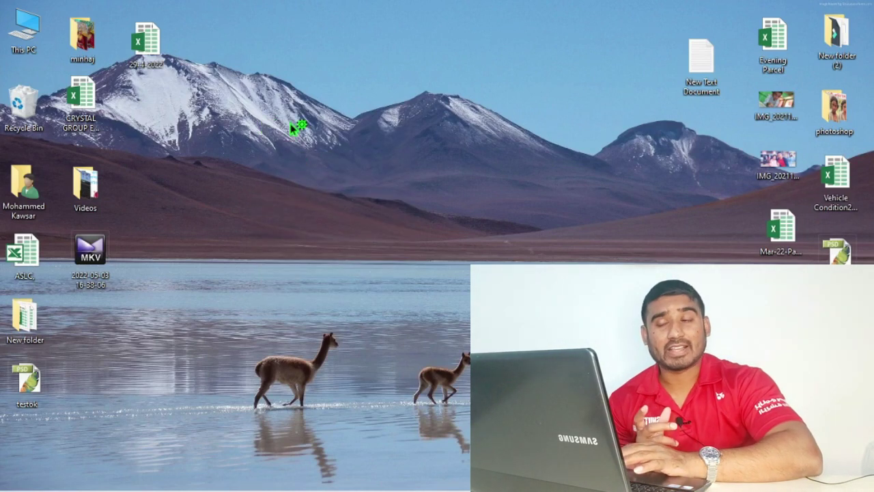
{"action": "right_click", "coordinate": [286, 106]}
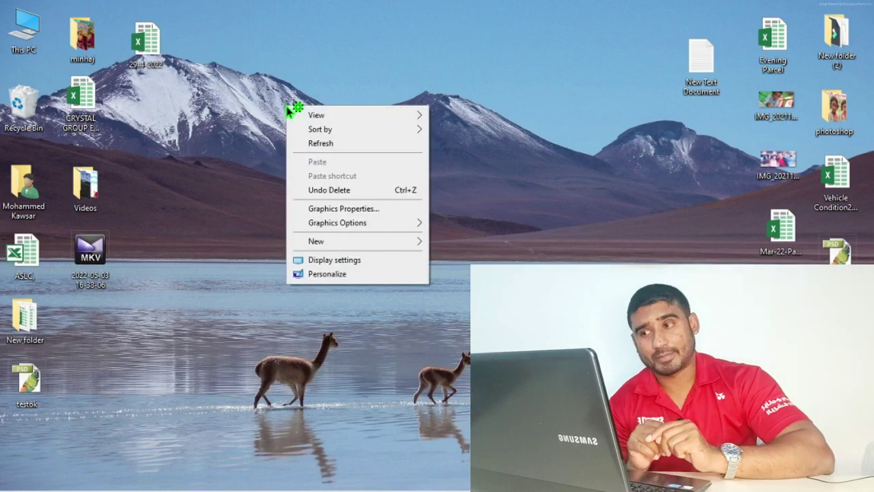
{"action": "mouse_move", "coordinate": [319, 117]}
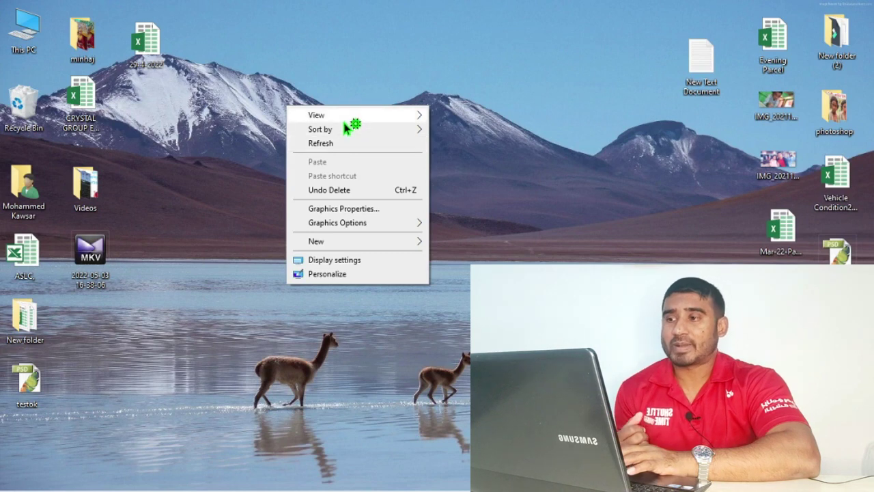
{"action": "mouse_move", "coordinate": [346, 117]}
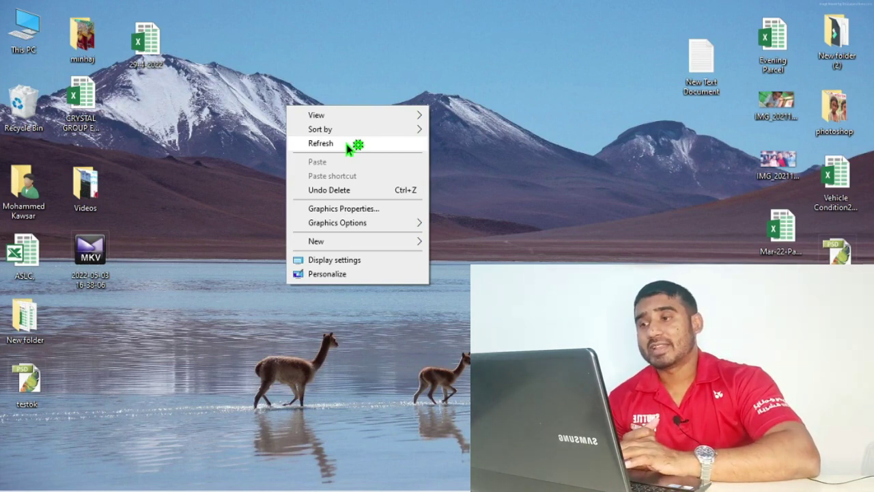
{"action": "left_click", "coordinate": [347, 145]}
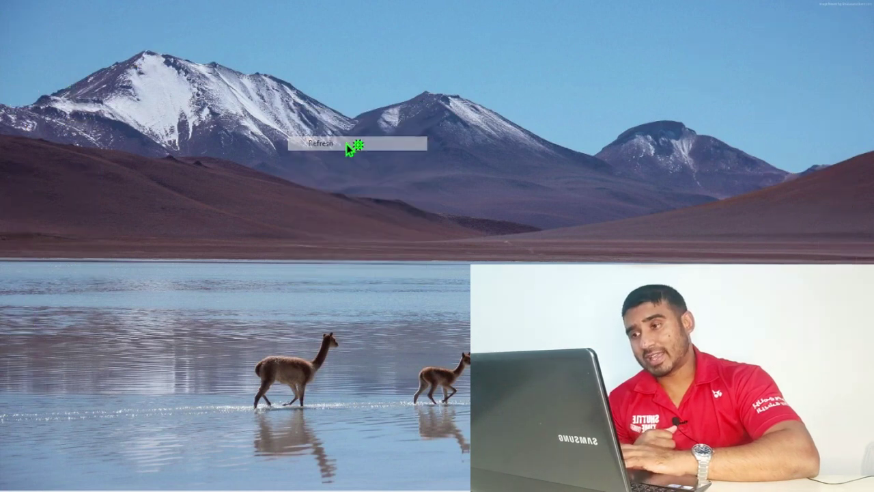
{"action": "right_click", "coordinate": [327, 100]}
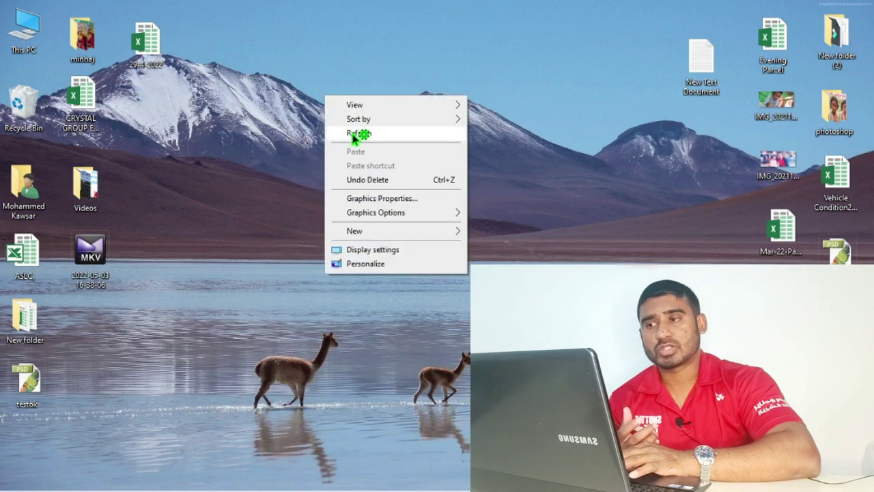
{"action": "left_click", "coordinate": [353, 134]}
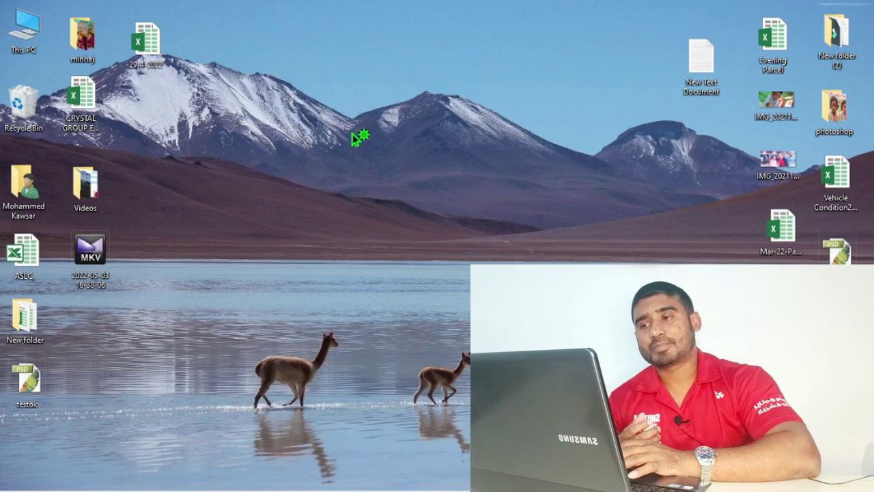
- Switch the desktop icons to the large size and return them to the medium size
{"action": "right_click", "coordinate": [354, 140]}
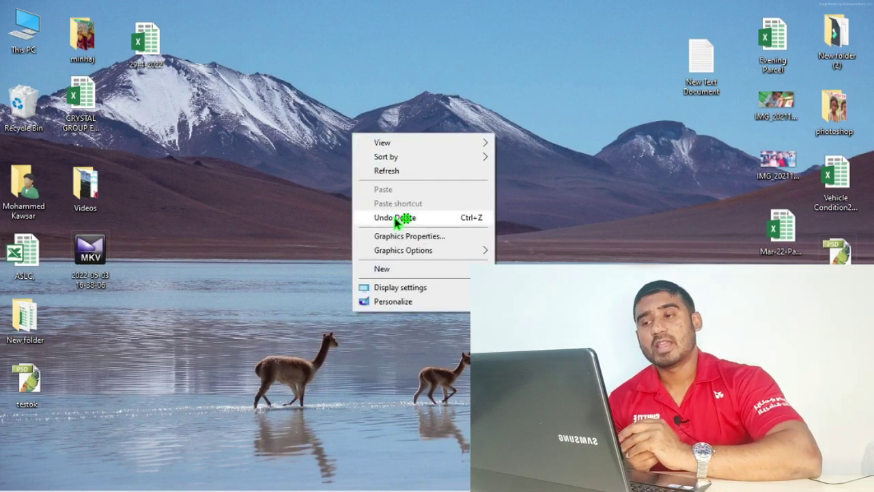
{"action": "mouse_move", "coordinate": [467, 145]}
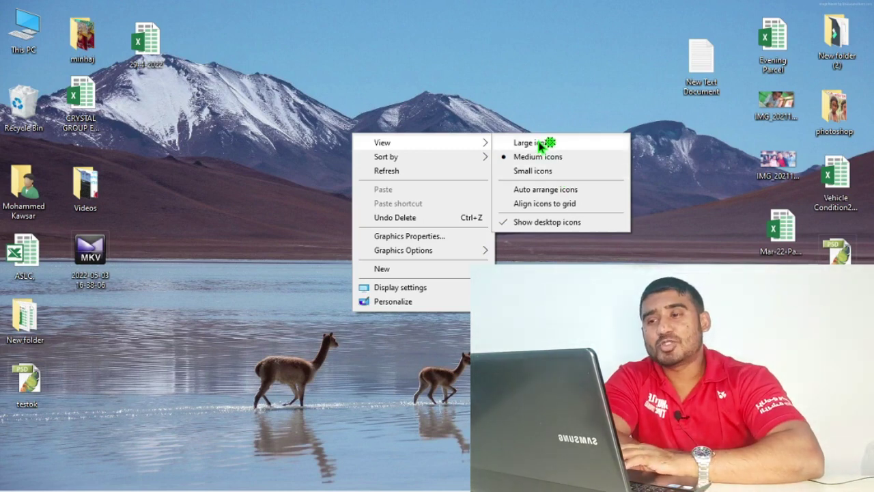
{"action": "left_click", "coordinate": [540, 145]}
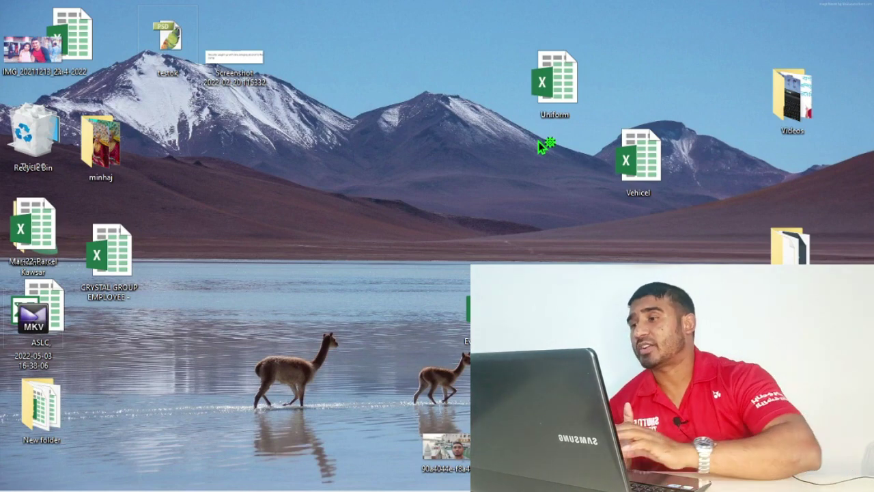
{"action": "right_click", "coordinate": [402, 100]}
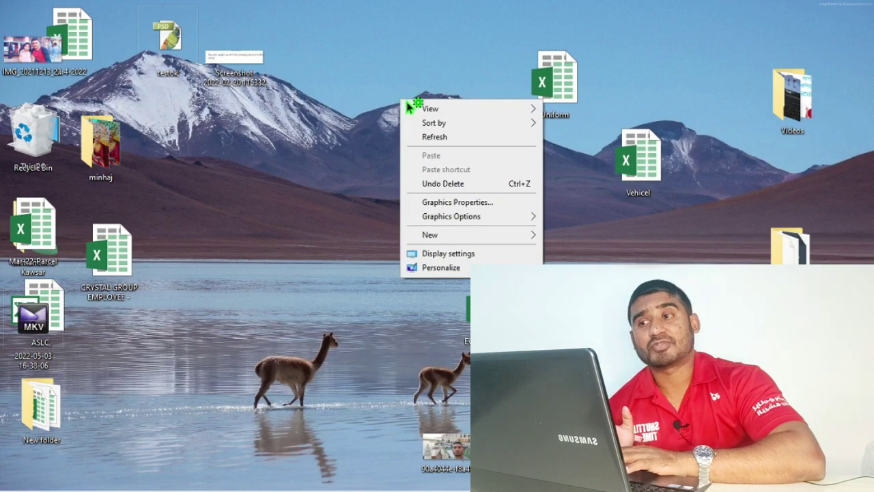
{"action": "mouse_move", "coordinate": [450, 110]}
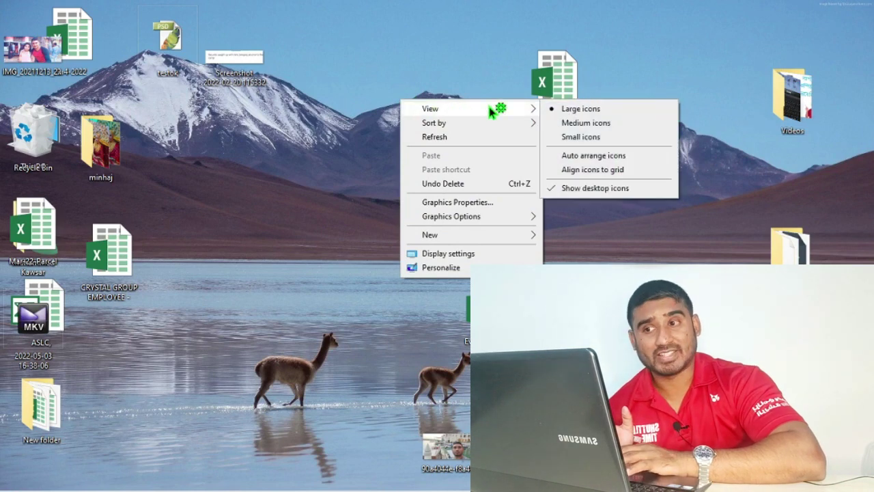
{"action": "left_click", "coordinate": [582, 123]}
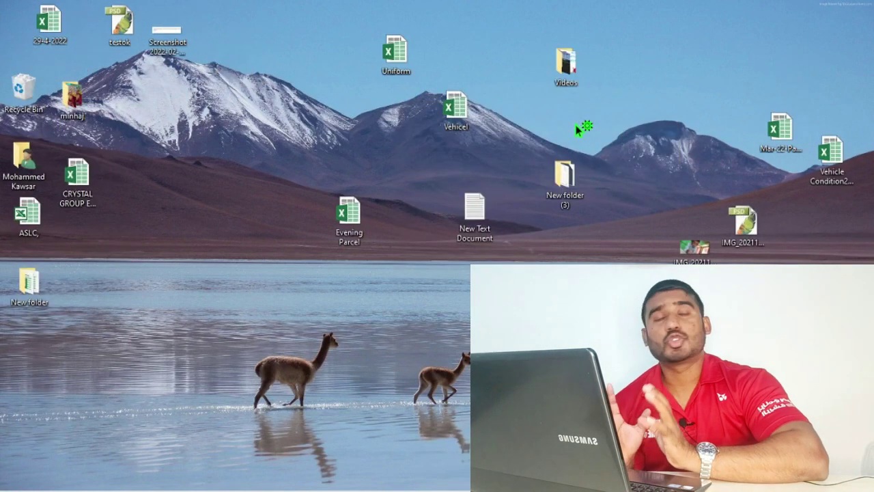
- Set the desktop icons to the small size
{"action": "right_click", "coordinate": [190, 93]}
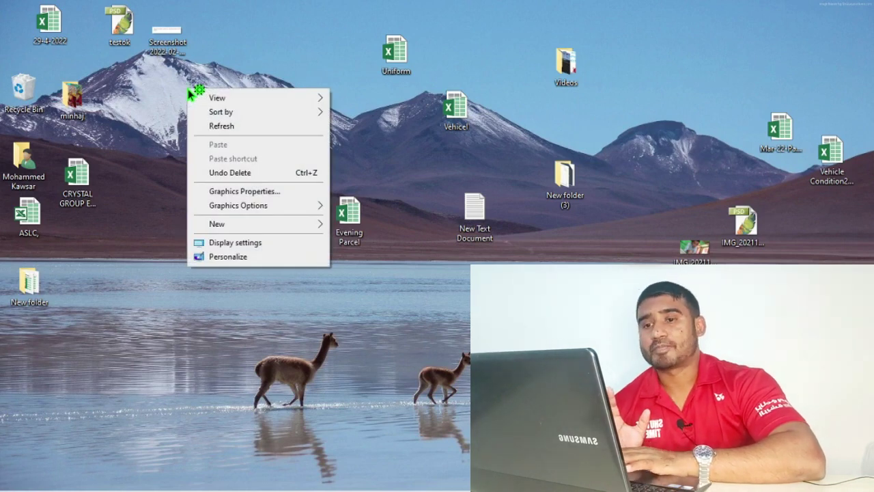
{"action": "mouse_move", "coordinate": [307, 101]}
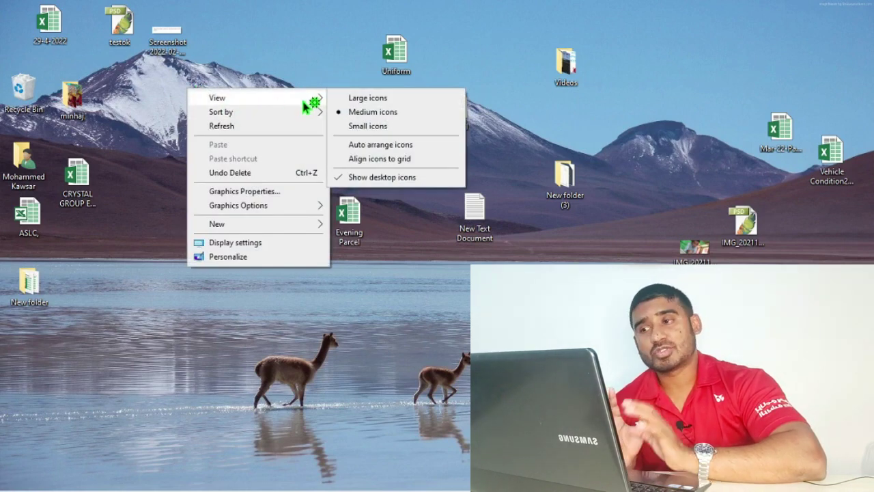
{"action": "left_click", "coordinate": [349, 128]}
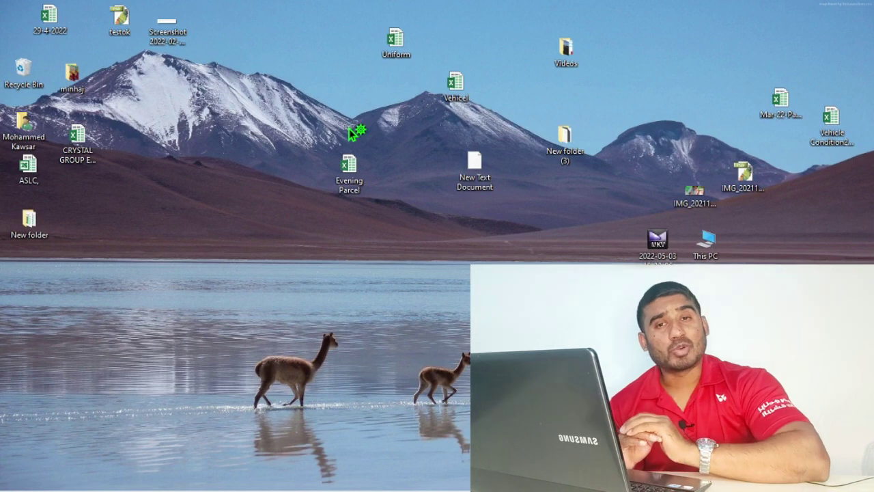
- Turn on automatic arrangement to gather the scattered desktop icons into ordered columns
{"action": "right_click", "coordinate": [264, 86]}
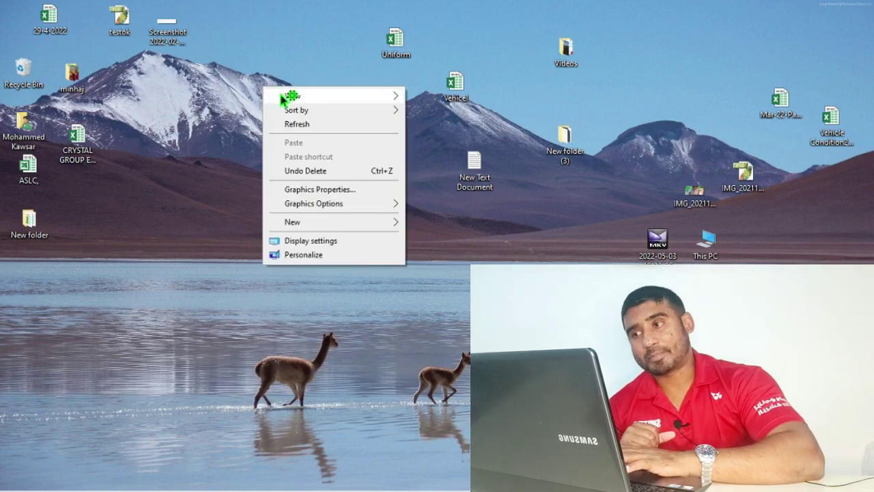
{"action": "mouse_move", "coordinate": [312, 94]}
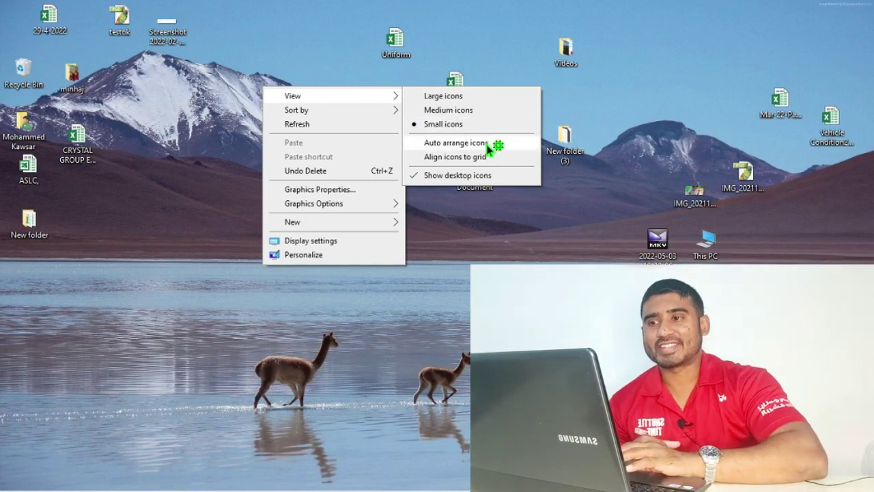
{"action": "left_click", "coordinate": [456, 143]}
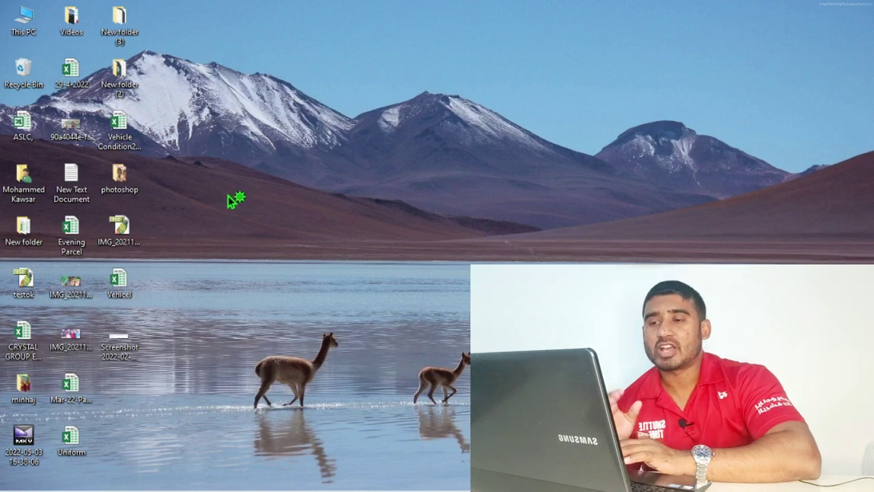
- Turn on aligning the desktop icons to the grid and turn it off again
{"action": "right_click", "coordinate": [239, 120]}
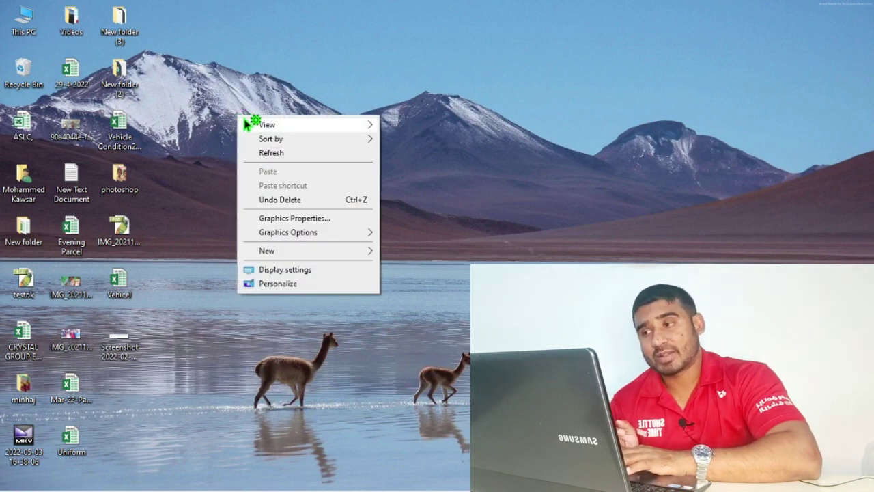
{"action": "mouse_move", "coordinate": [288, 125]}
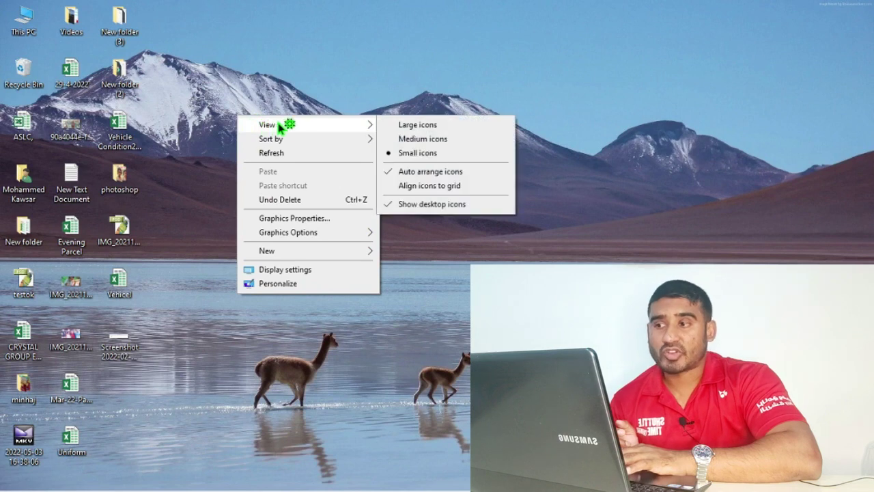
{"action": "left_click", "coordinate": [462, 192]}
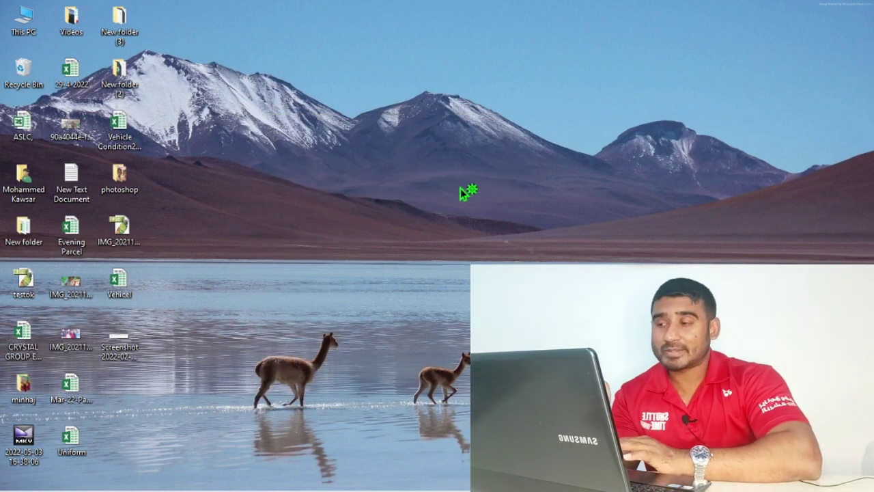
{"action": "right_click", "coordinate": [363, 96]}
{"action": "mouse_move", "coordinate": [396, 106]}
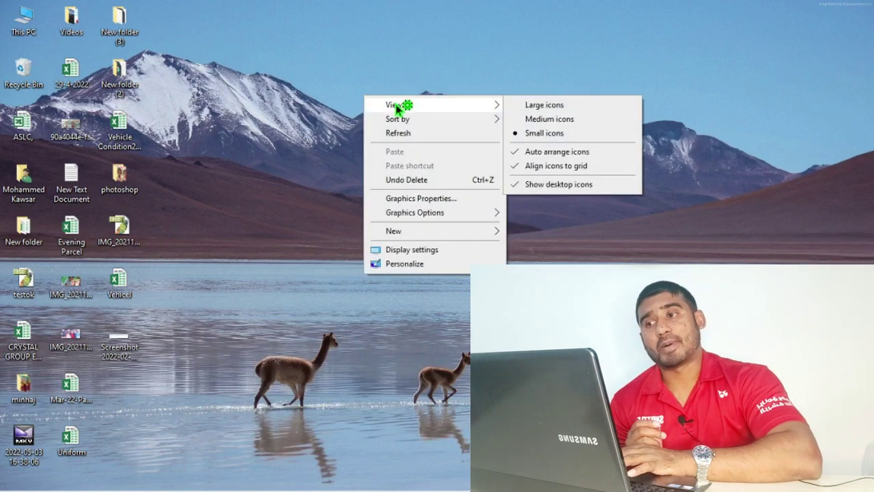
{"action": "left_click", "coordinate": [534, 166]}
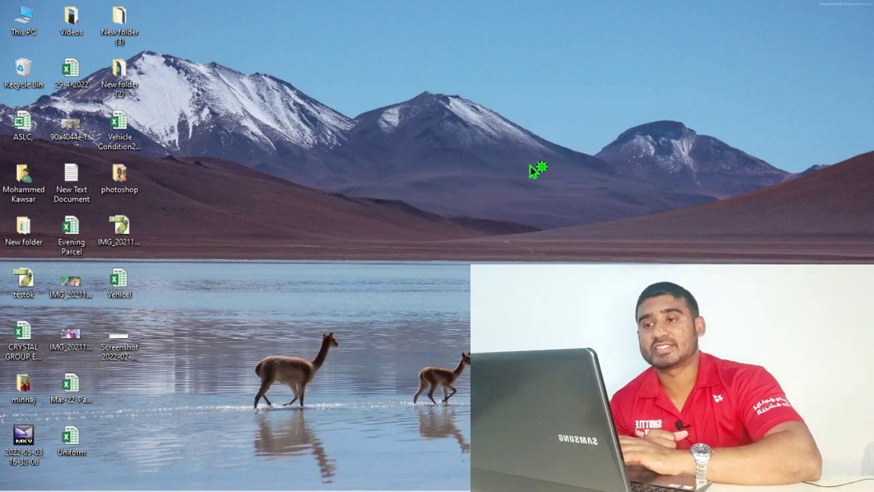
- Turn off automatic arrangement of the desktop icons
{"action": "right_click", "coordinate": [434, 127]}
{"action": "mouse_move", "coordinate": [517, 140]}
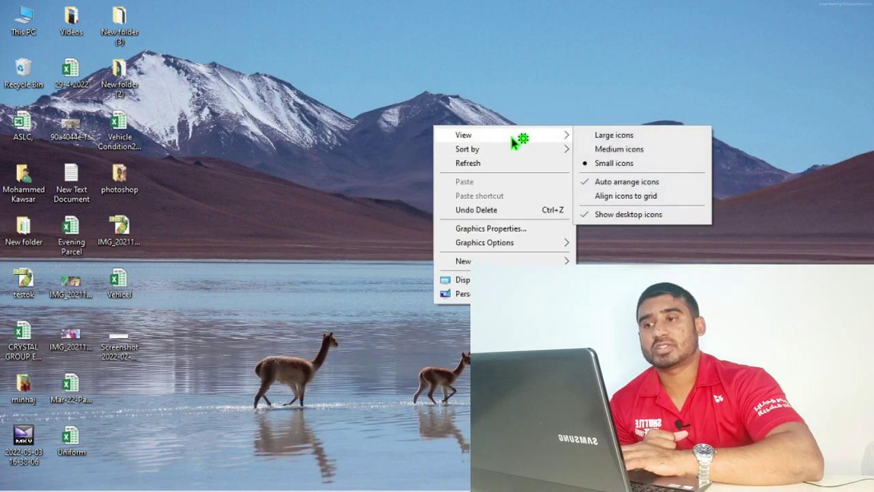
{"action": "left_click", "coordinate": [591, 182]}
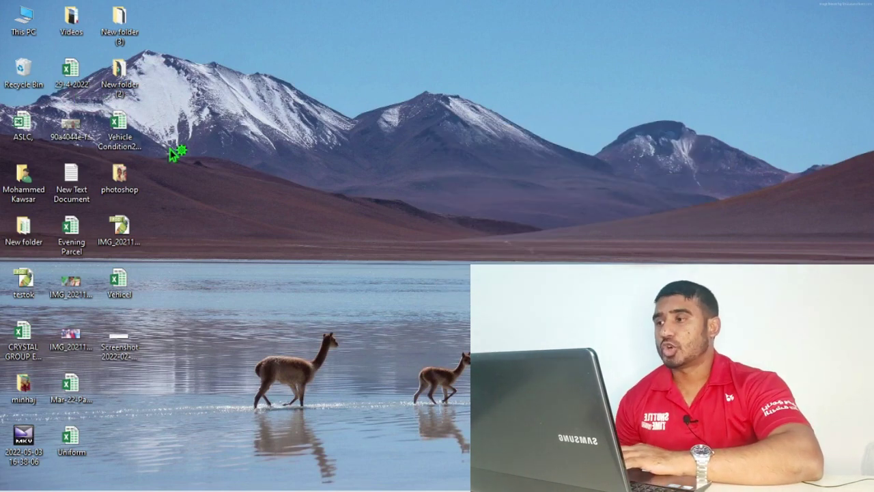
- Hide all desktop icons and show them again
{"action": "right_click", "coordinate": [214, 128]}
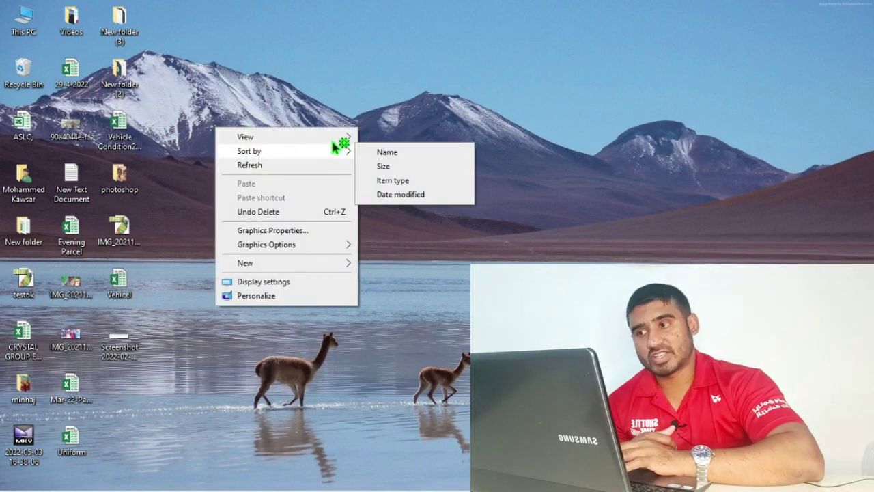
{"action": "mouse_move", "coordinate": [347, 139]}
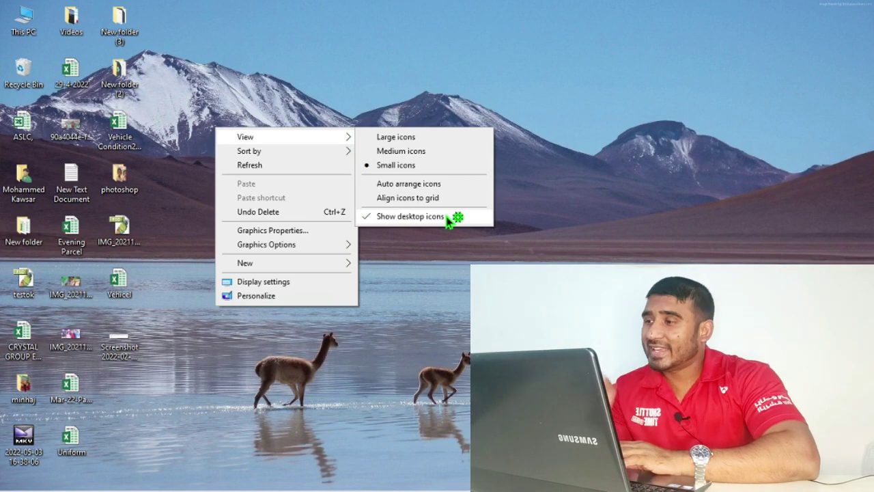
{"action": "left_click", "coordinate": [395, 219]}
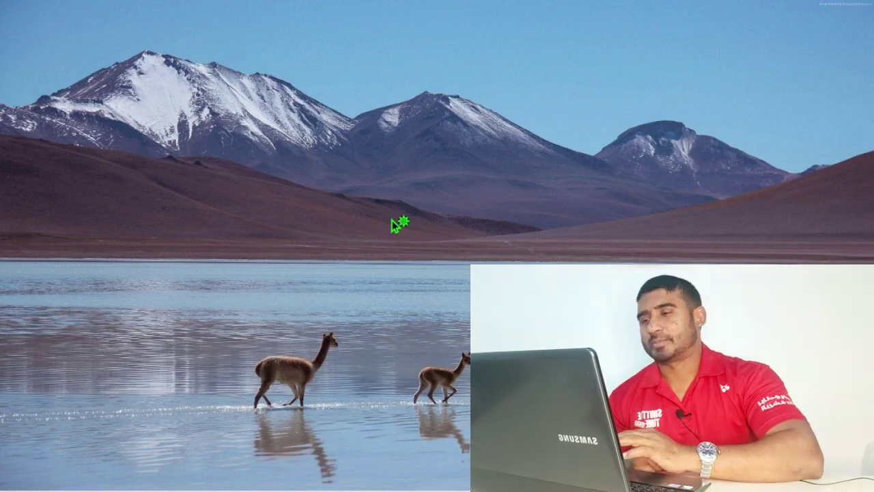
{"action": "right_click", "coordinate": [327, 77]}
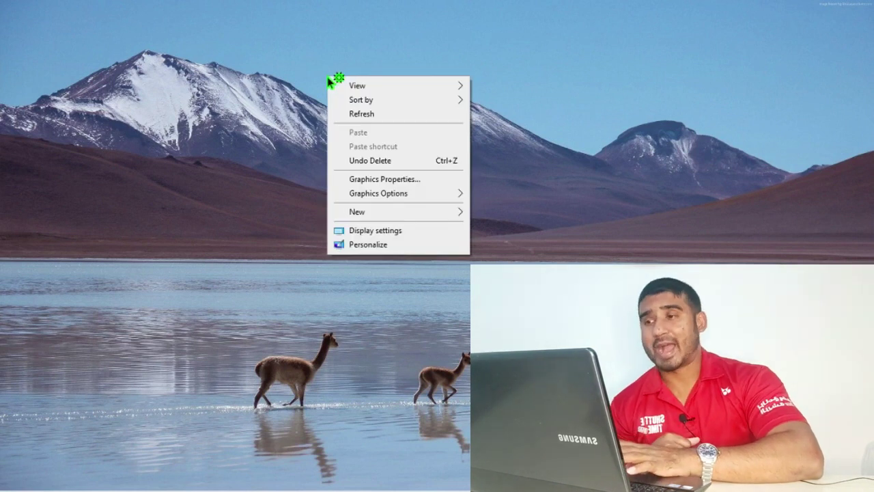
{"action": "mouse_move", "coordinate": [339, 82]}
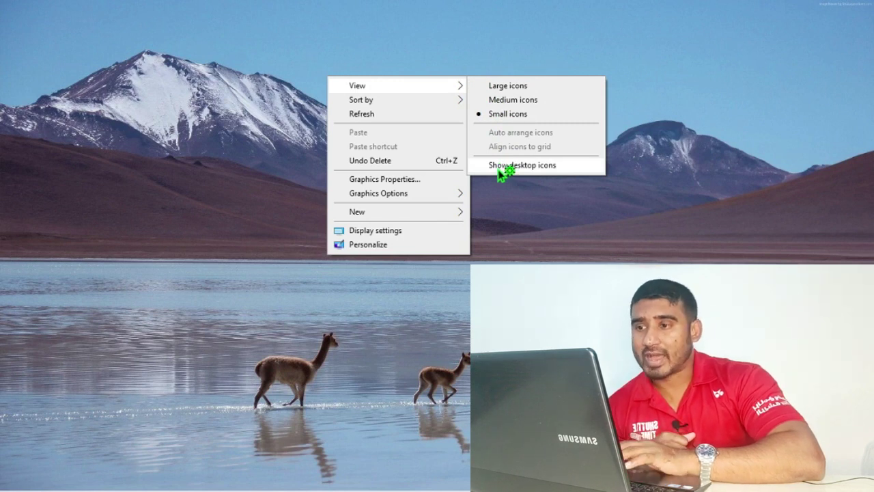
{"action": "left_click", "coordinate": [498, 166]}
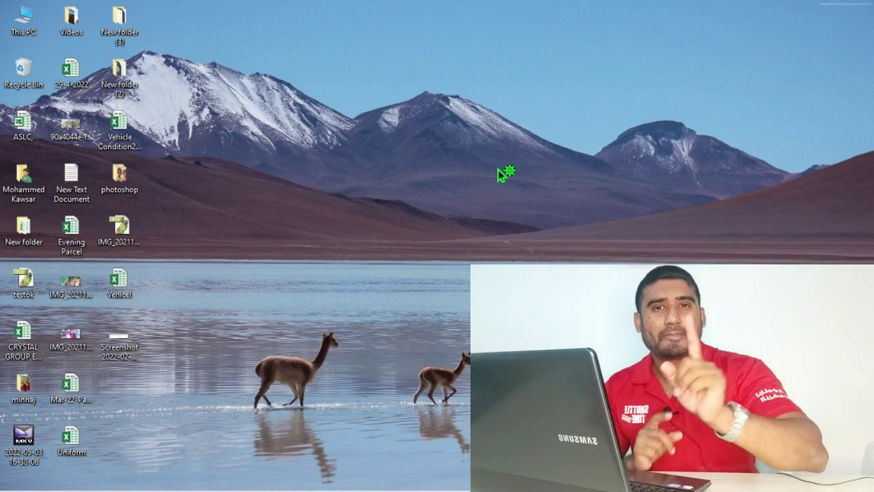
- Sort the desktop icons by name
{"action": "right_click", "coordinate": [329, 58]}
{"action": "mouse_move", "coordinate": [355, 66]}
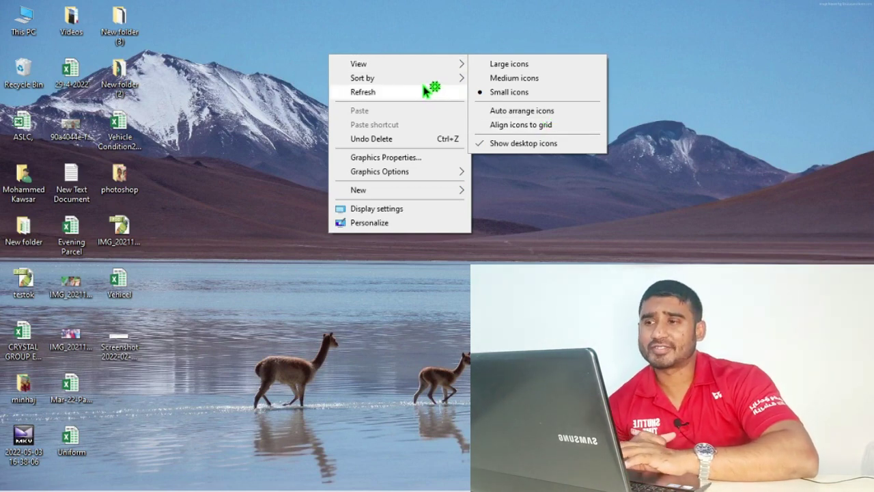
{"action": "mouse_move", "coordinate": [423, 80]}
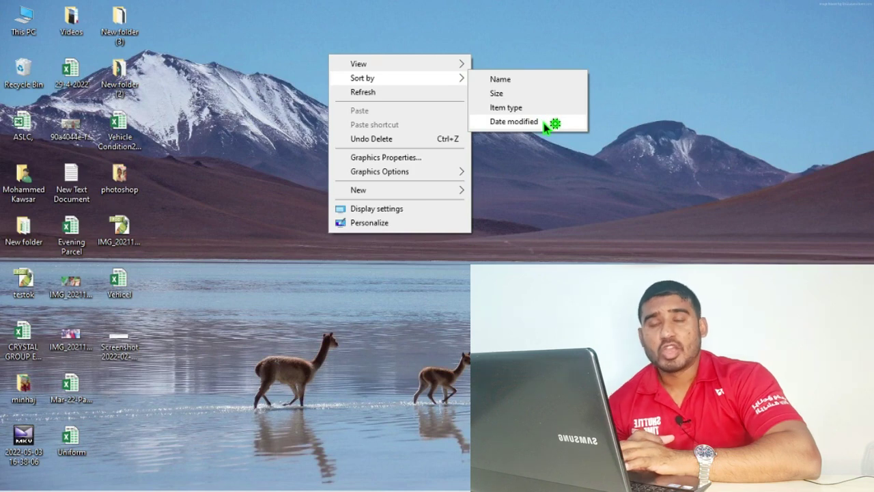
{"action": "left_click", "coordinate": [526, 83]}
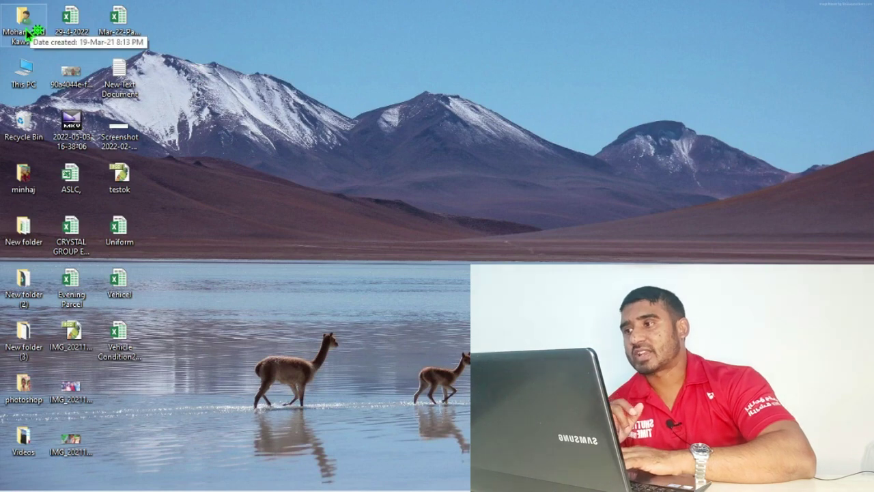
- Sort the desktop icons by size
{"action": "right_click", "coordinate": [240, 127]}
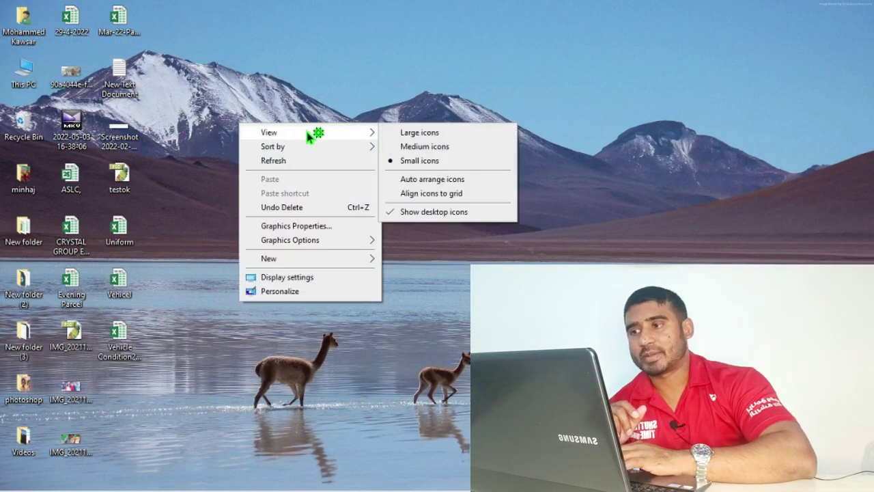
{"action": "mouse_move", "coordinate": [359, 147]}
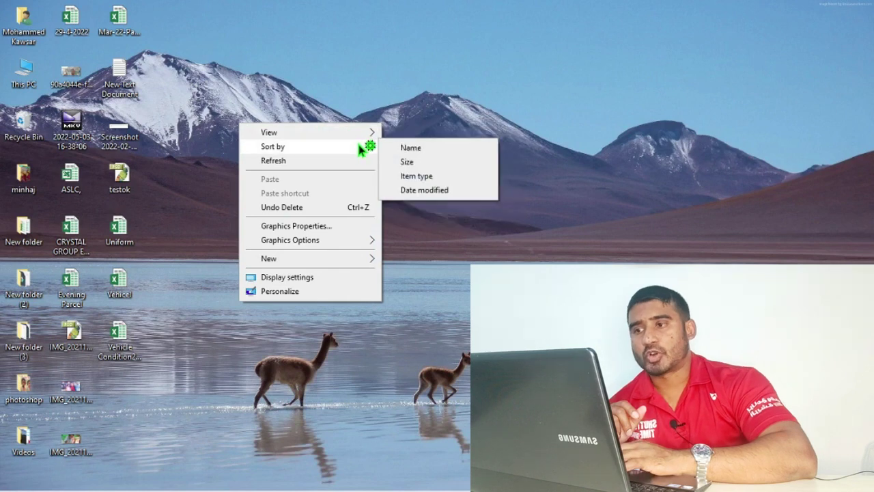
{"action": "left_click", "coordinate": [410, 163]}
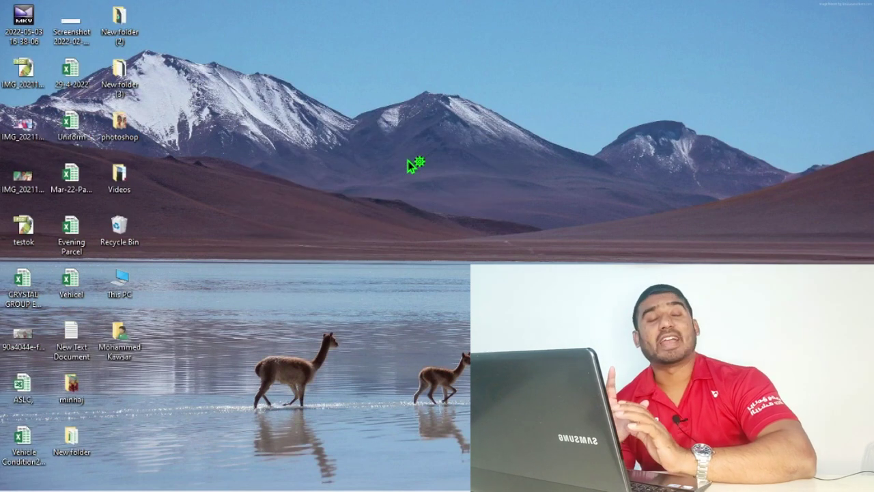
- Sort the desktop icons by item type
{"action": "right_click", "coordinate": [351, 74]}
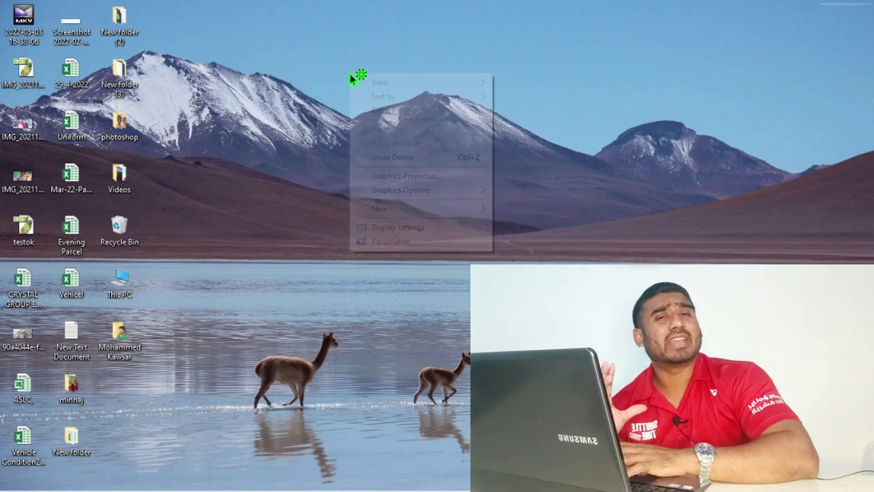
{"action": "mouse_move", "coordinate": [422, 98]}
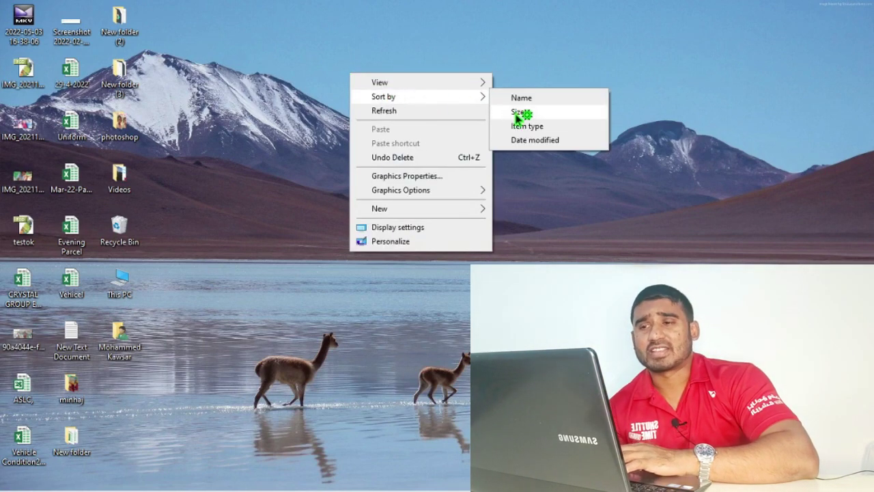
{"action": "left_click", "coordinate": [552, 127]}
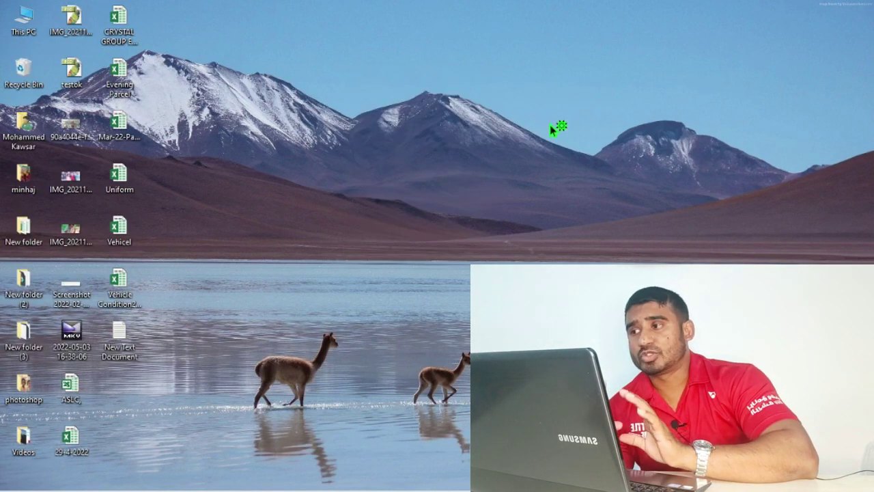
- Sort the desktop icons by date modified
{"action": "right_click", "coordinate": [318, 46]}
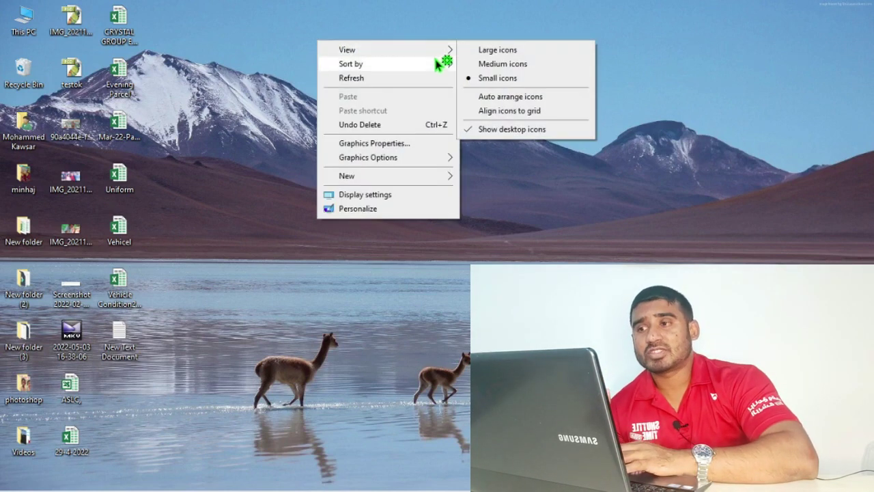
{"action": "mouse_move", "coordinate": [444, 65]}
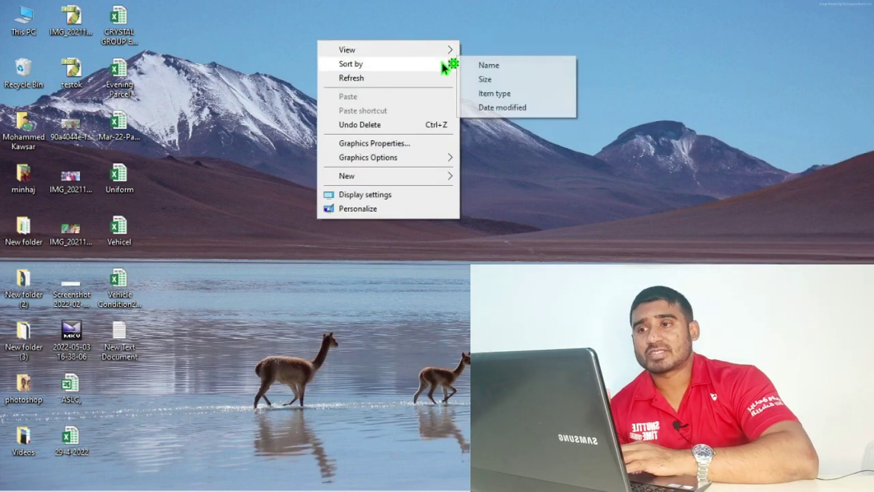
{"action": "left_click", "coordinate": [502, 108]}
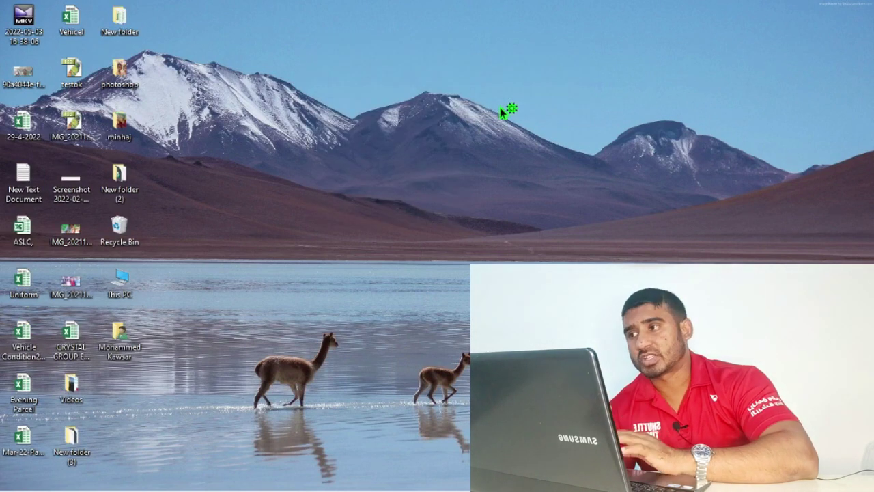
- Sort the desktop icons by name again, replacing the date order
{"action": "right_click", "coordinate": [385, 25]}
{"action": "mouse_move", "coordinate": [504, 44]}
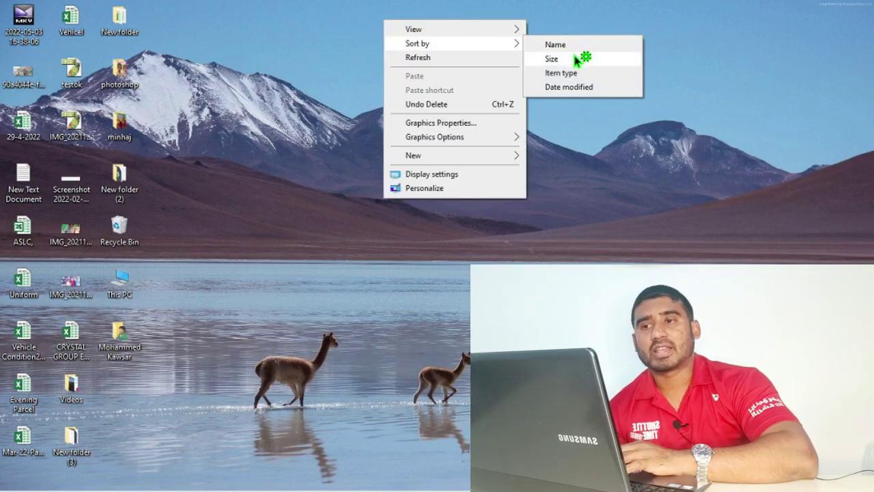
{"action": "left_click", "coordinate": [555, 44]}
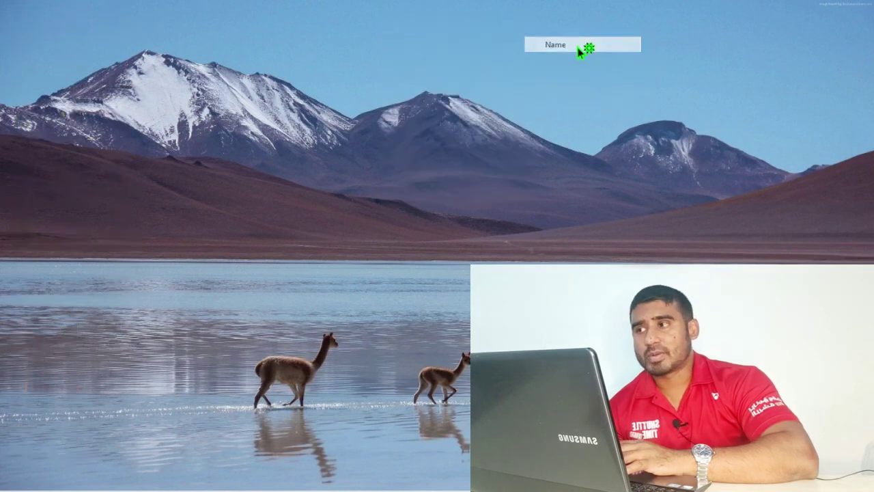
- Undo the last file deletion and move the restored labour image away from the icon columns into the empty desktop area
{"action": "right_click", "coordinate": [355, 127]}
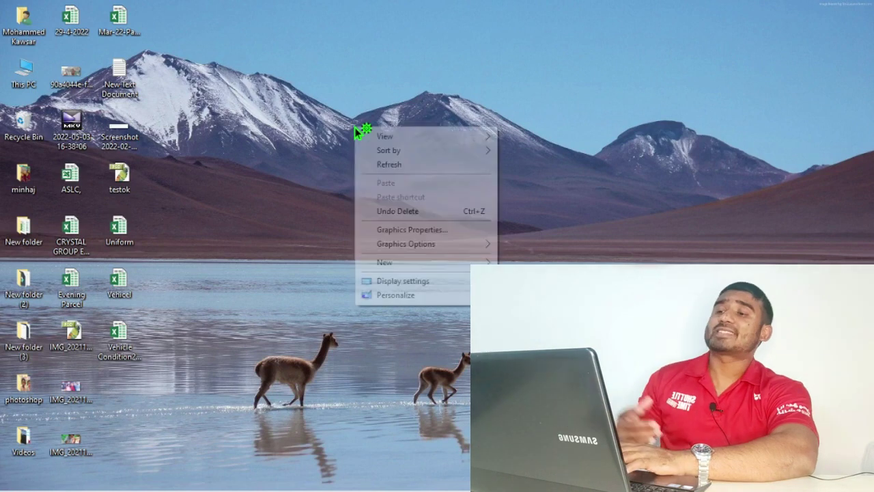
{"action": "mouse_move", "coordinate": [437, 150]}
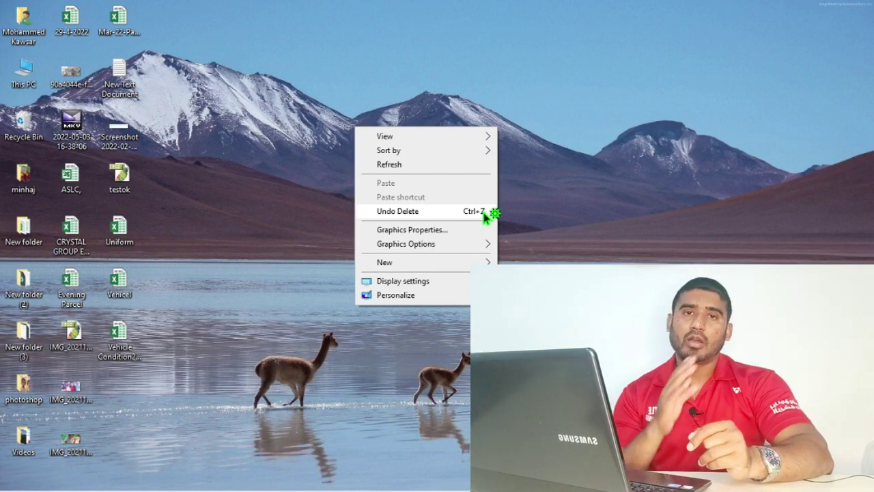
{"action": "left_click", "coordinate": [418, 213]}
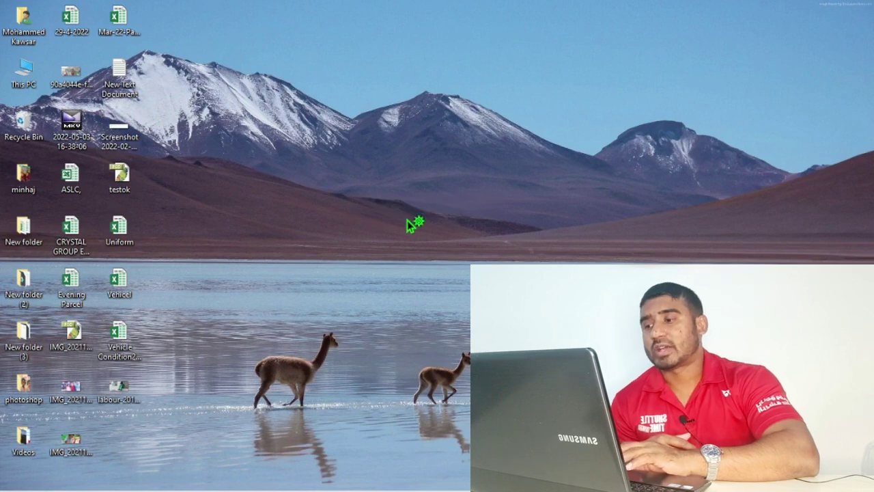
{"action": "left_click", "coordinate": [132, 378]}
{"action": "left_click_drag", "start_coordinate": [133, 378], "coordinate": [404, 40]}
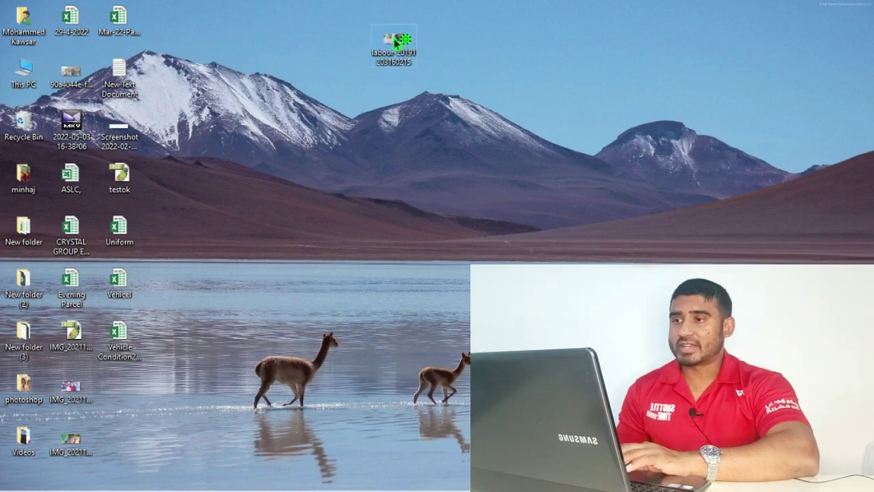
- Undo the earlier deletion of the Workers-ds-1 image and place the restored file beside the labour image
{"action": "right_click", "coordinate": [341, 88]}
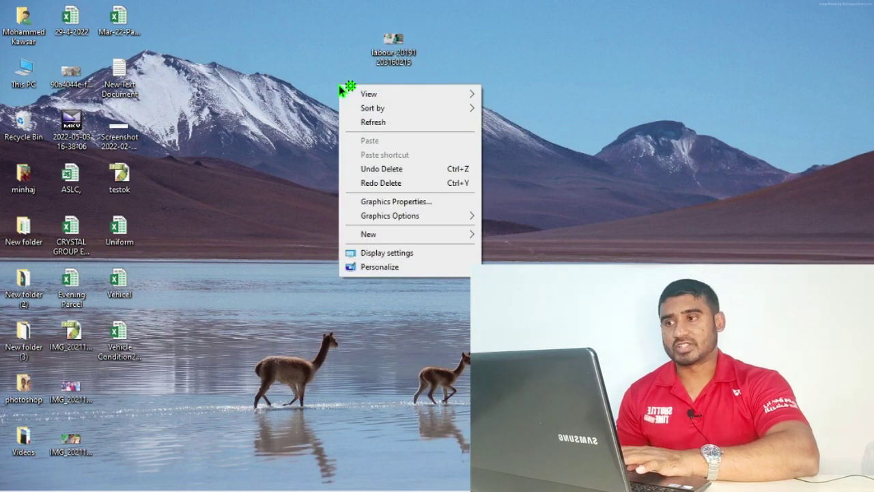
{"action": "left_click", "coordinate": [390, 170]}
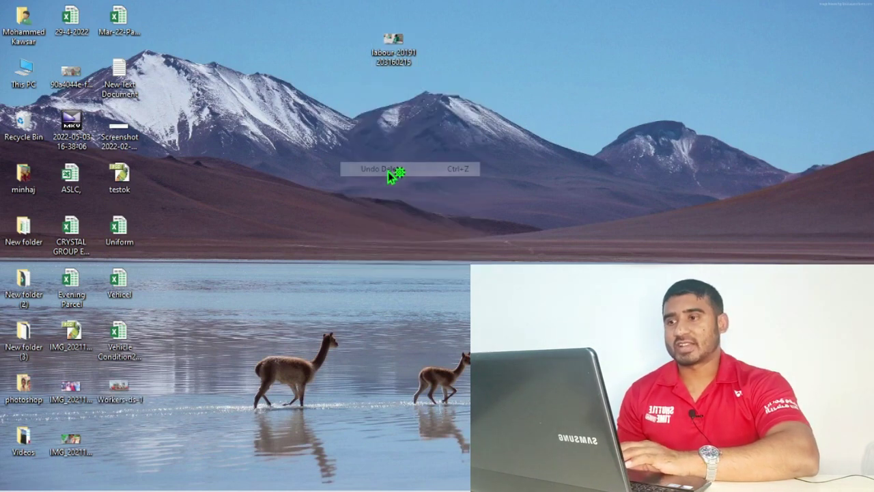
{"action": "left_click_drag", "start_coordinate": [134, 388], "coordinate": [485, 43]}
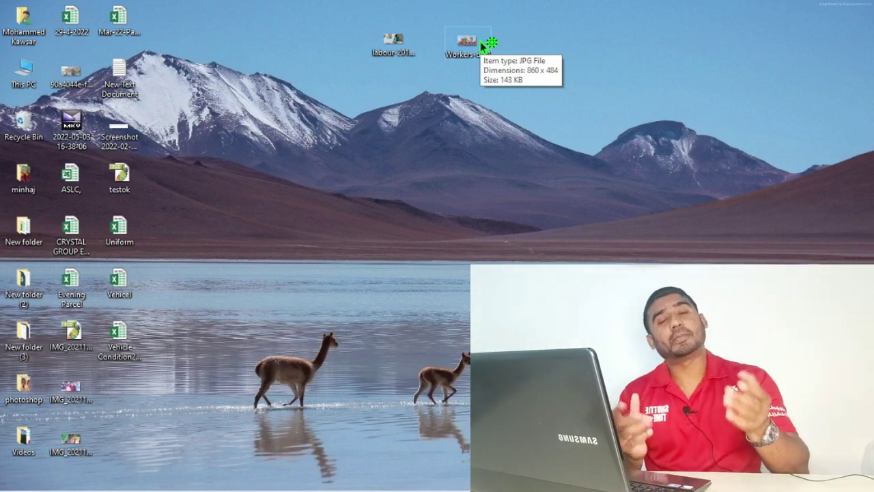
- Redo the deletion of the Workers-ds-1 image and refresh the desktop three times
{"action": "right_click", "coordinate": [530, 43]}
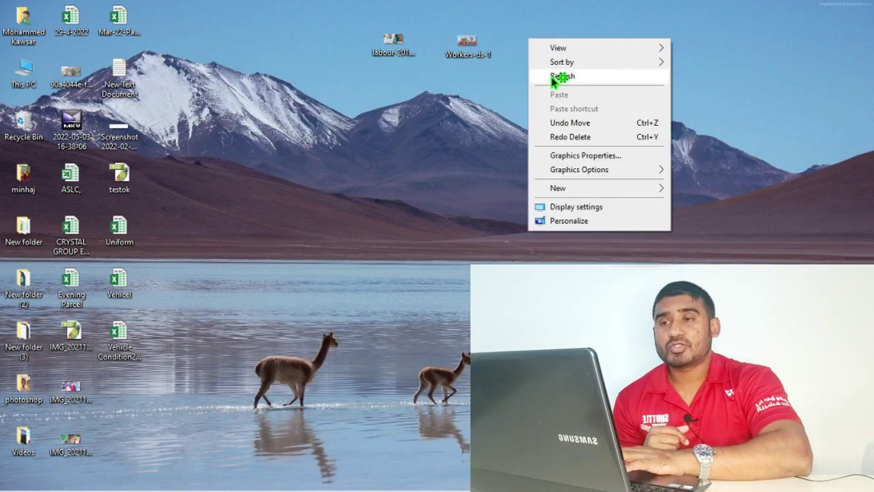
{"action": "left_click", "coordinate": [586, 138]}
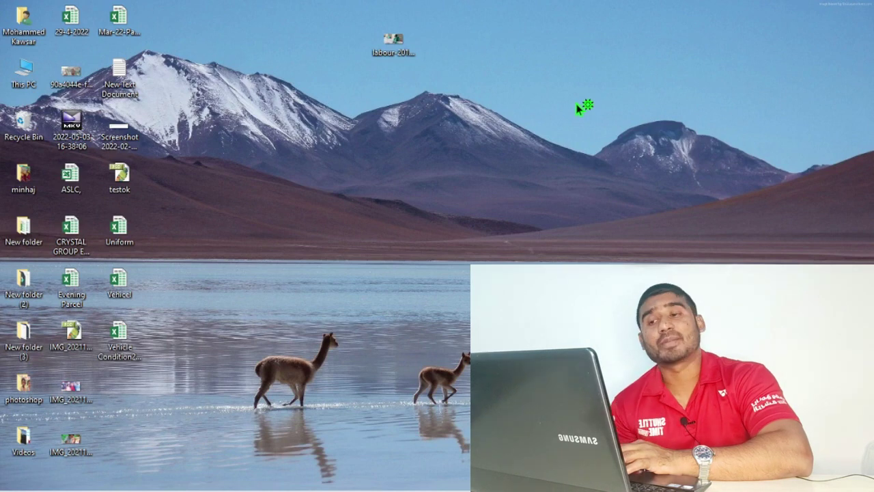
{"action": "right_click", "coordinate": [577, 108]}
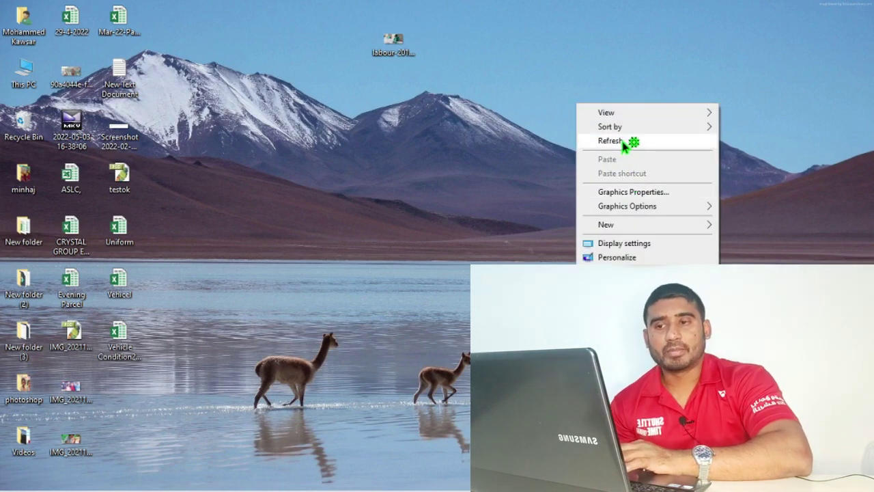
{"action": "left_click", "coordinate": [621, 141]}
{"action": "right_click", "coordinate": [545, 114]}
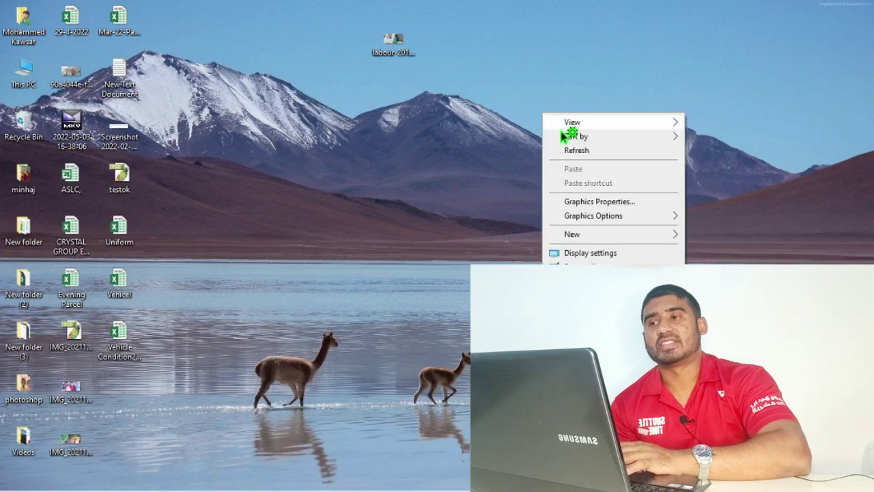
{"action": "left_click", "coordinate": [577, 148]}
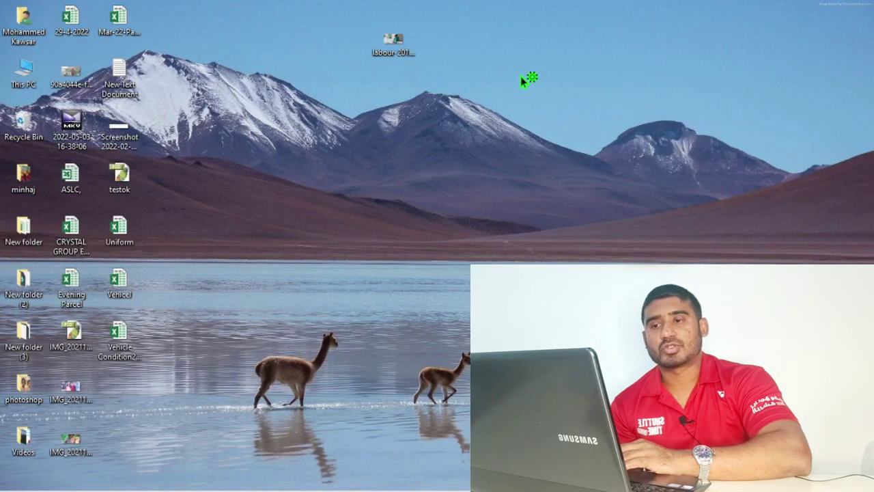
{"action": "right_click", "coordinate": [521, 74]}
{"action": "left_click", "coordinate": [566, 110]}
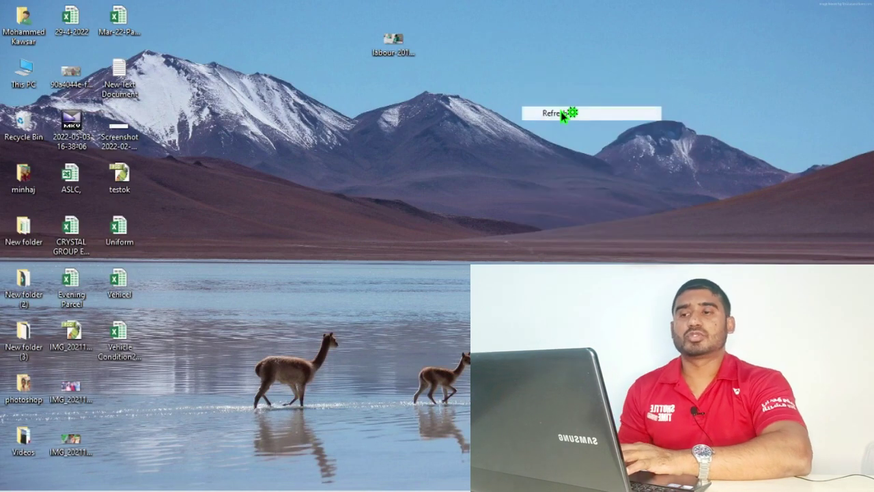
- Delete the labour image from the desktop
{"action": "left_click", "coordinate": [395, 43]}
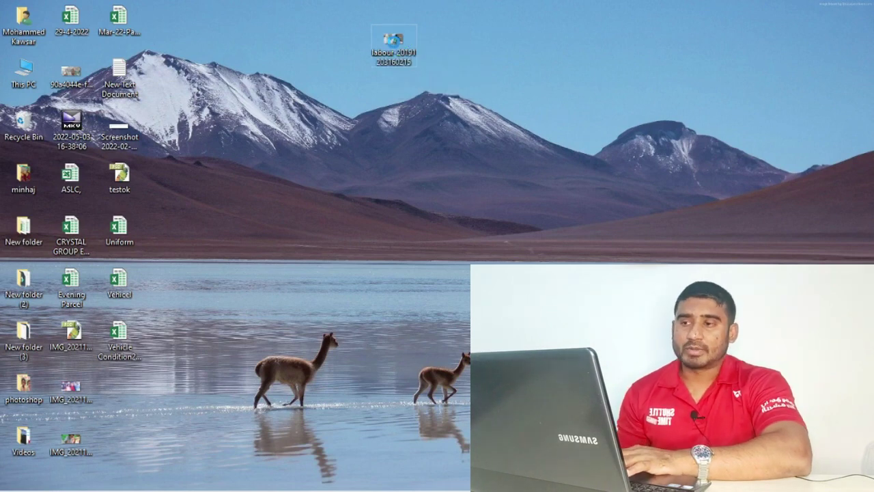
{"action": "right_click", "coordinate": [394, 43]}
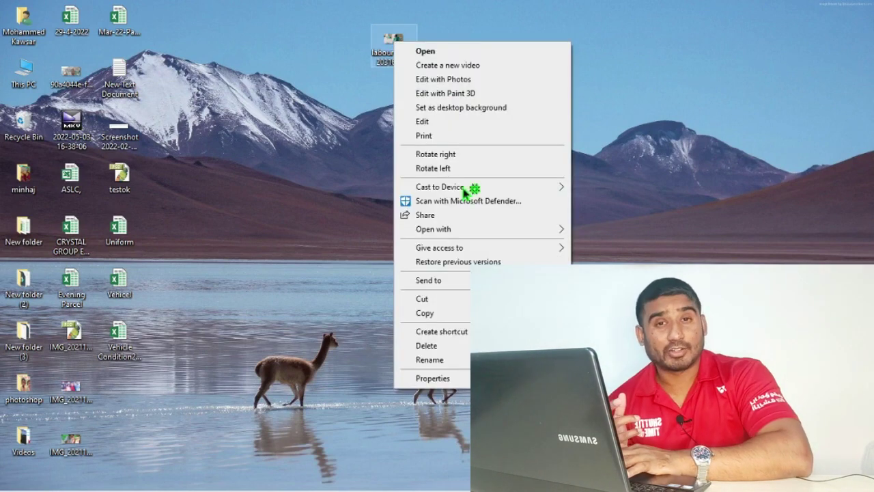
{"action": "left_click", "coordinate": [442, 347]}
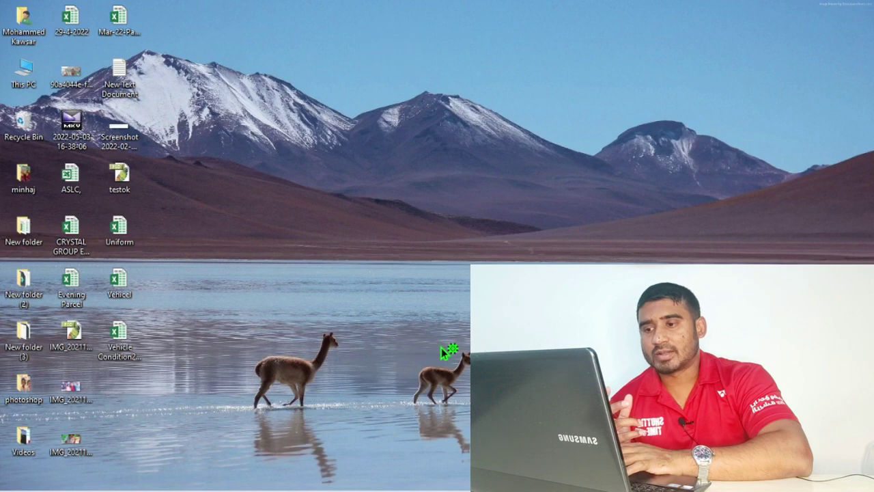
- Undo the deletion of the labour image and move the restored file into the empty sky area of the desktop
{"action": "right_click", "coordinate": [355, 46]}
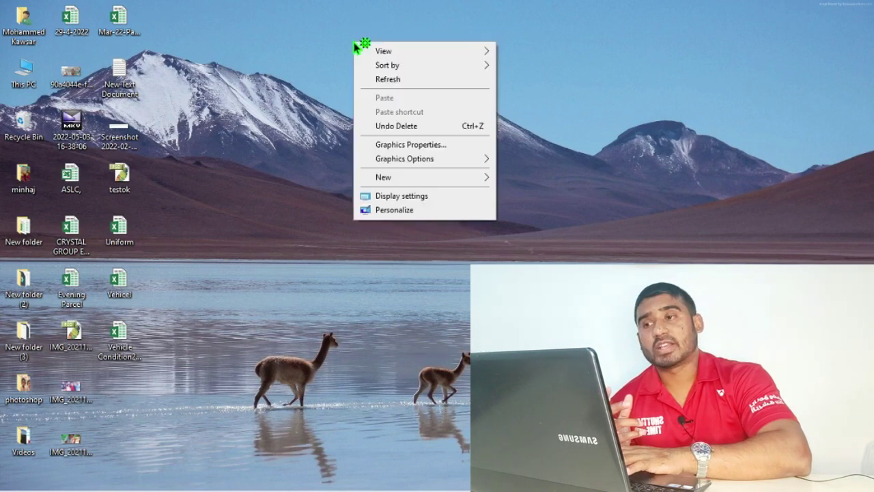
{"action": "left_click", "coordinate": [403, 130]}
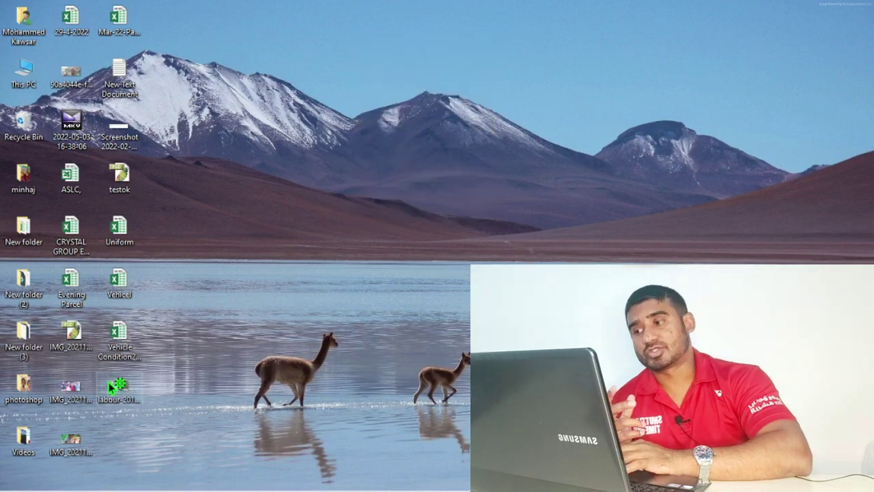
{"action": "left_click_drag", "start_coordinate": [109, 387], "coordinate": [338, 28]}
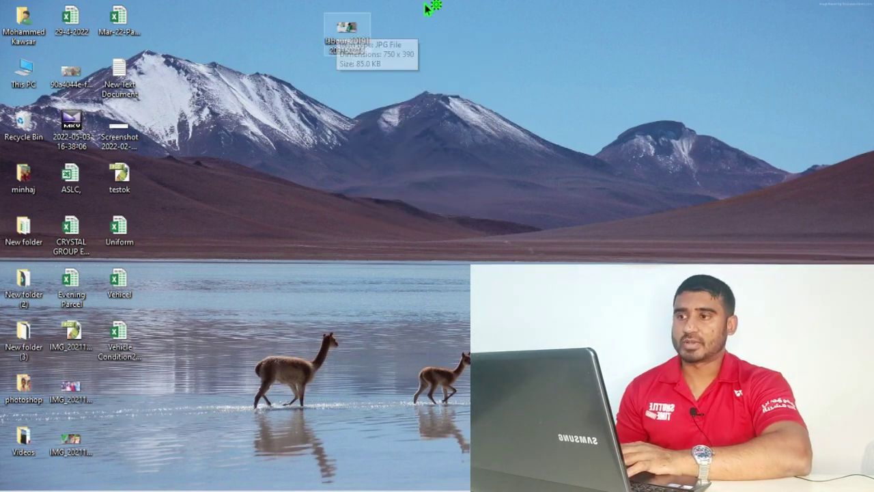
- Redo the deletion of the labour image
{"action": "right_click", "coordinate": [432, 27]}
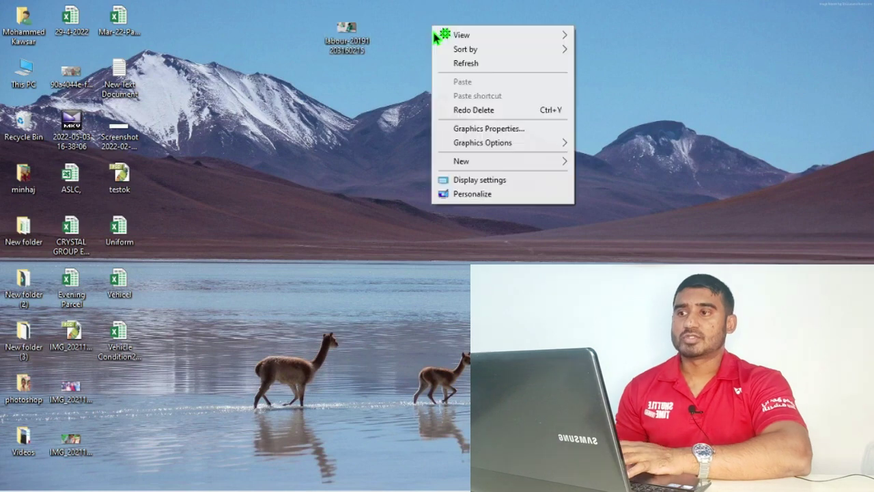
{"action": "left_click", "coordinate": [478, 113]}
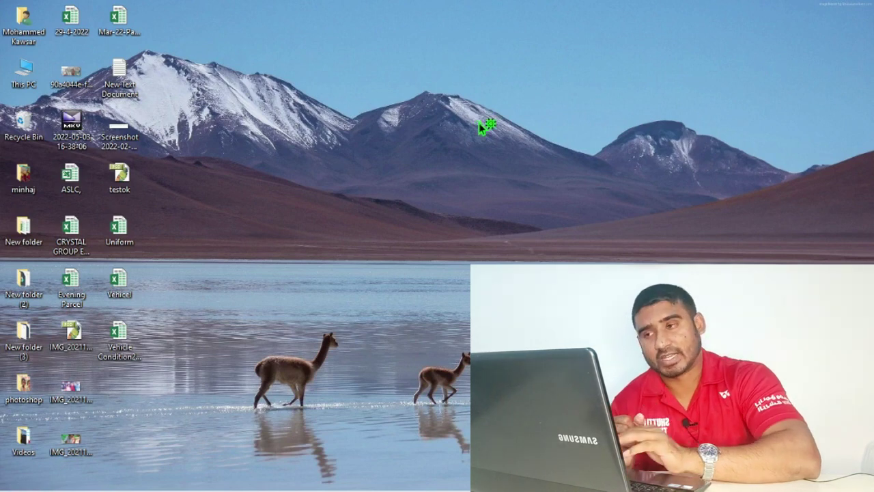
- Open Graphics Properties from the desktop to bring up the application mode selection of the Intel Graphics and Media Control Panel
{"action": "right_click", "coordinate": [387, 88]}
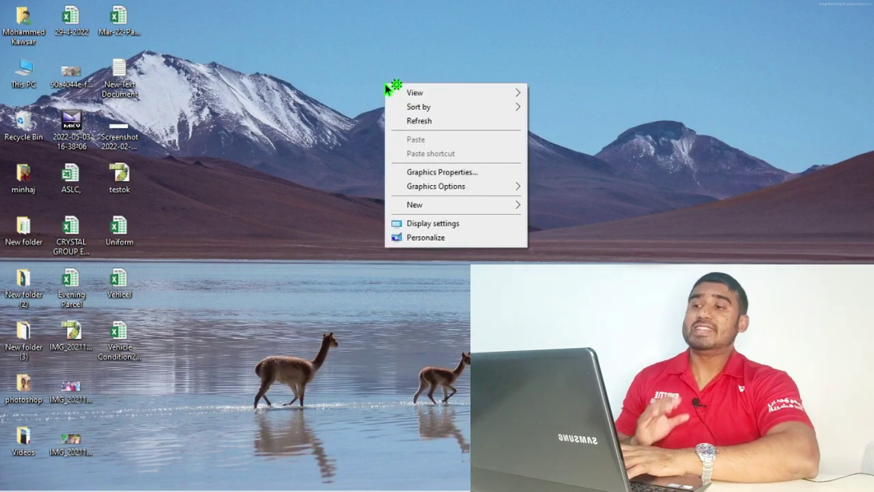
{"action": "left_click", "coordinate": [466, 175]}
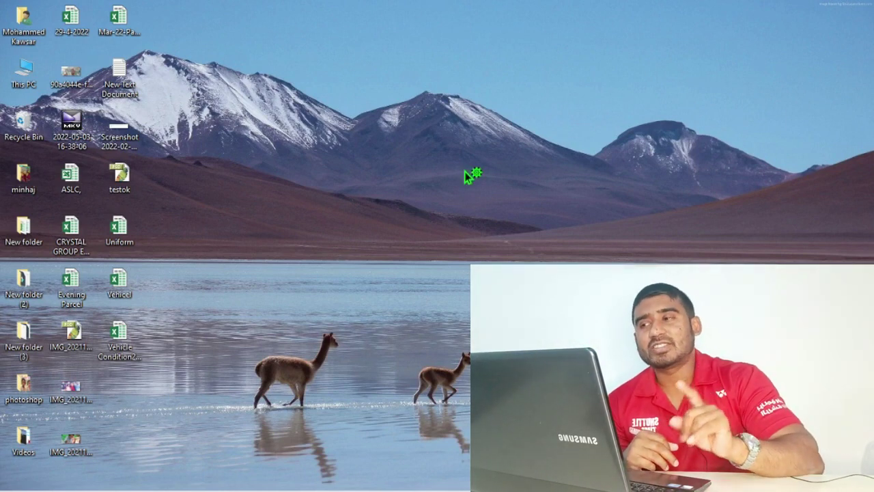
{"action": "right_click", "coordinate": [397, 121]}
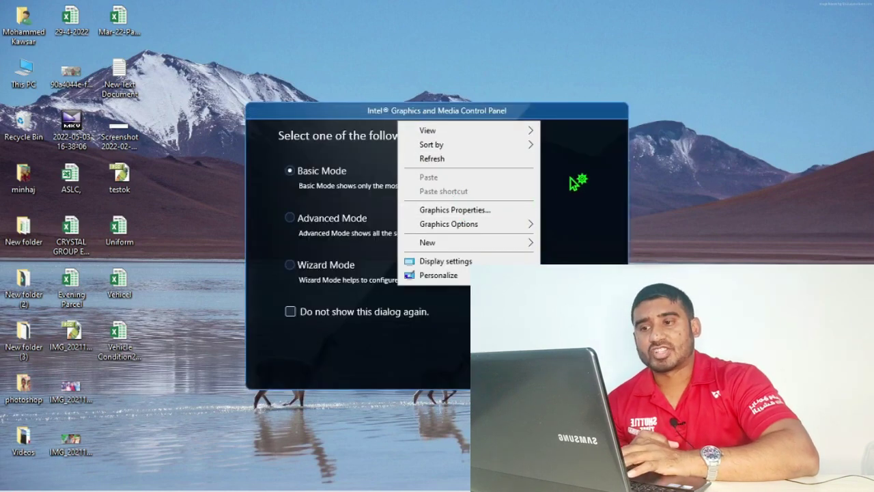
{"action": "left_click", "coordinate": [592, 121]}
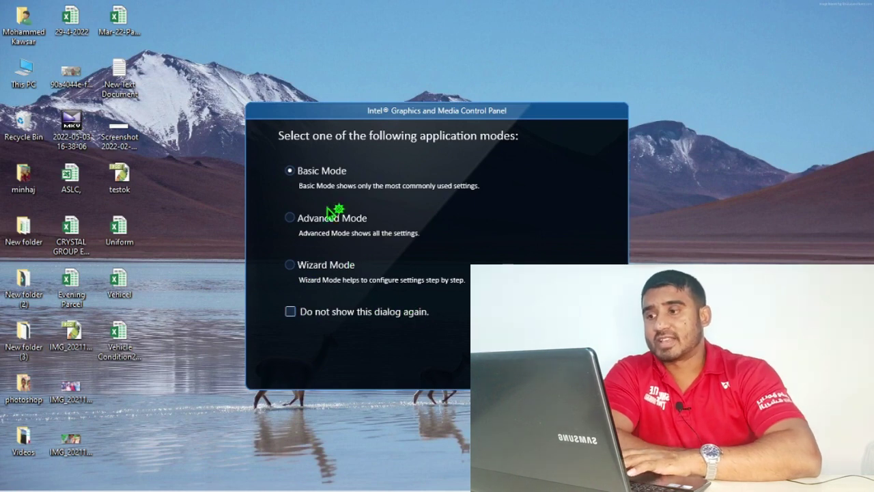
- Enter the Intel Graphics and Media Control Panel in Advanced Mode, view the general display settings, and close it
{"action": "left_click", "coordinate": [290, 217]}
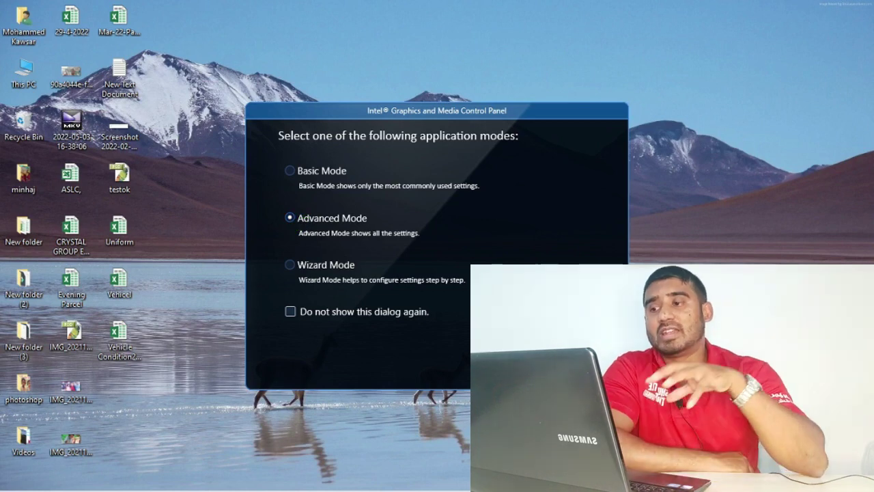
{"action": "key", "text": "Return"}
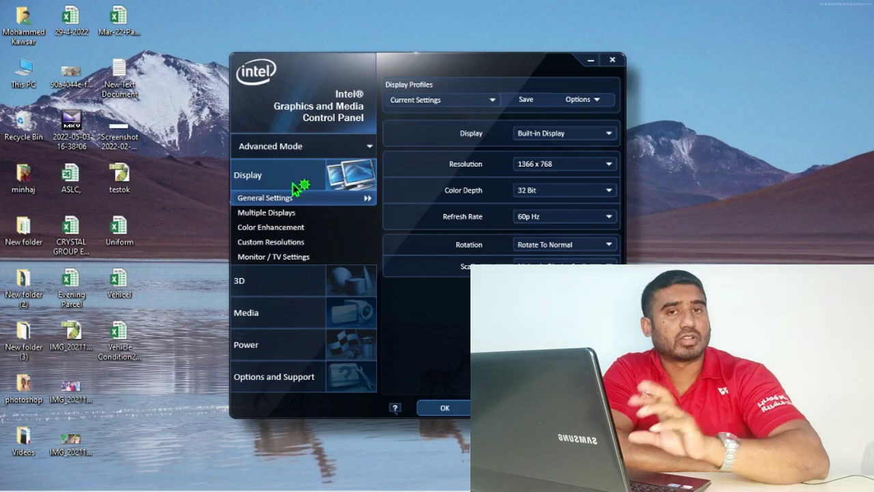
{"action": "left_click", "coordinate": [612, 62]}
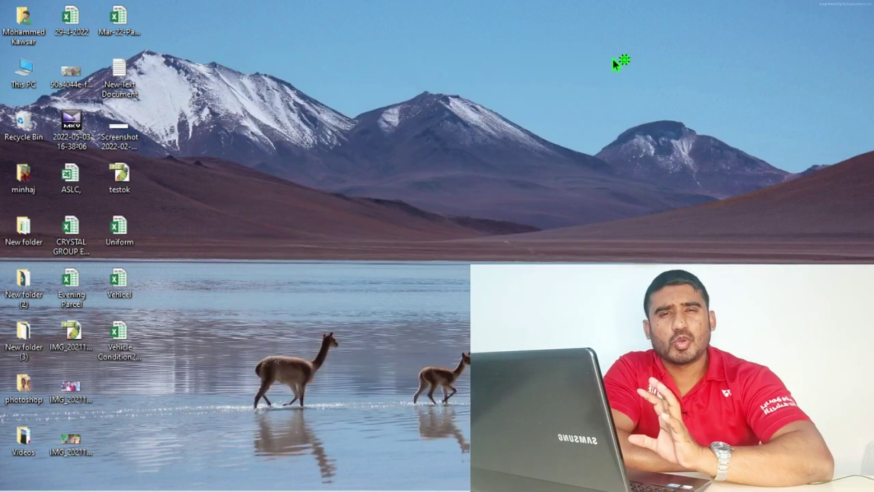
- View the Graphics Options choices available for the desktop, then dismiss them without selecting any
{"action": "right_click", "coordinate": [376, 74]}
{"action": "mouse_move", "coordinate": [468, 175]}
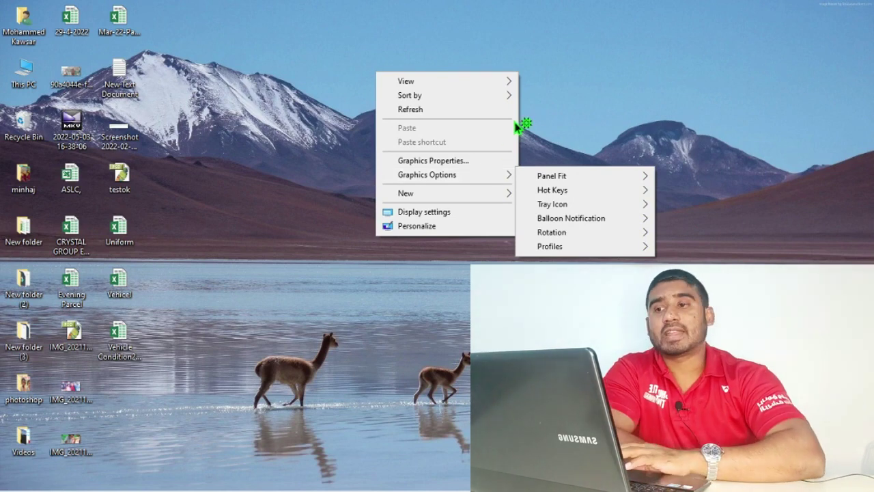
{"action": "left_click", "coordinate": [459, 111]}
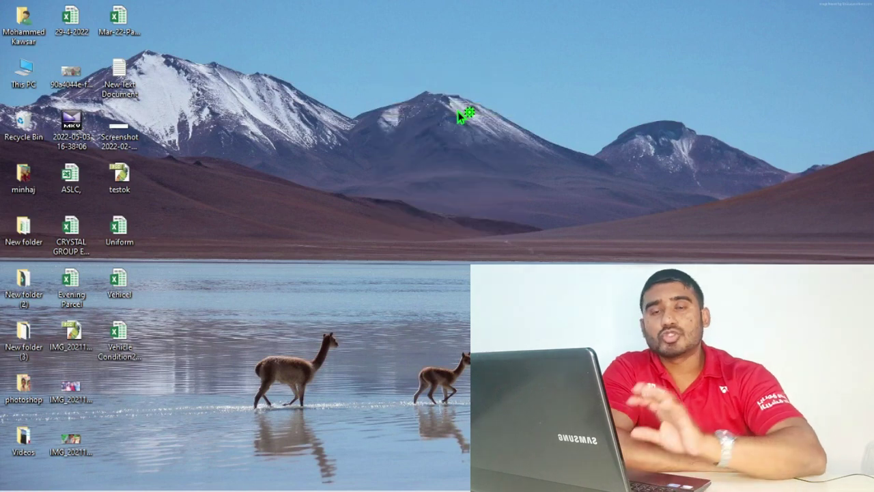